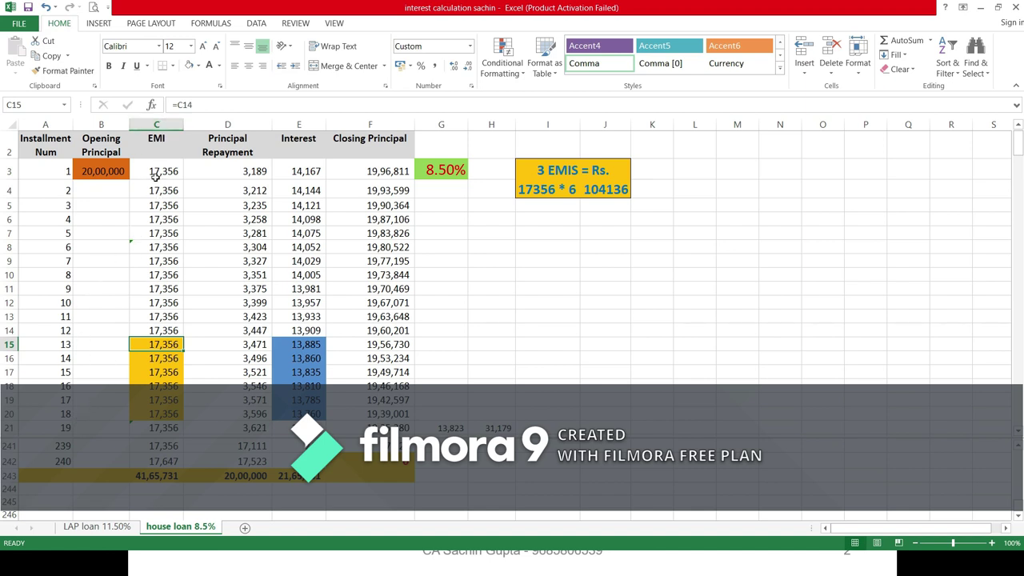
Examine the EMI column of the house loan schedule from the second installment through the final installments and the totals row
click(170, 196)
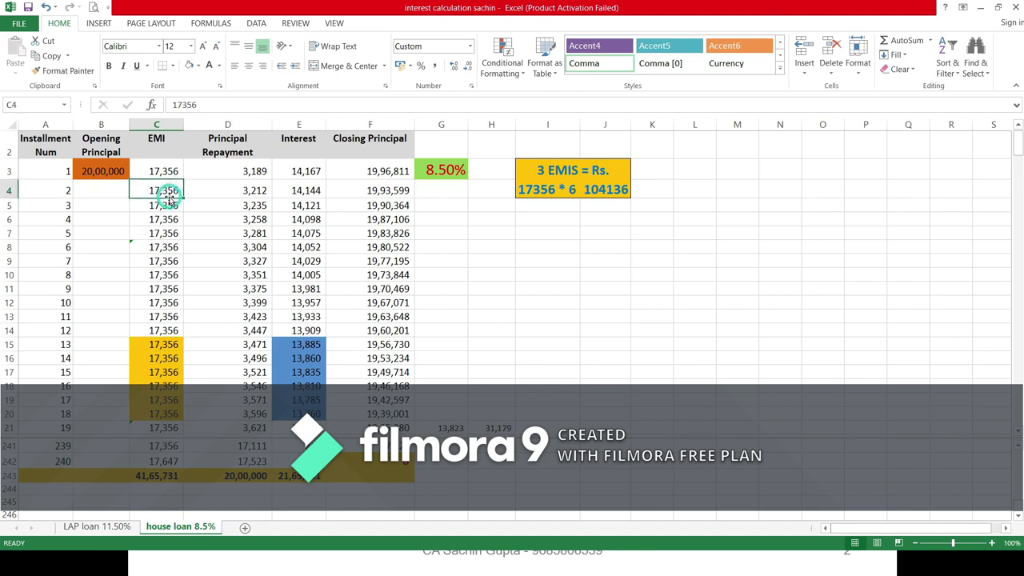
key(Num_Lock)
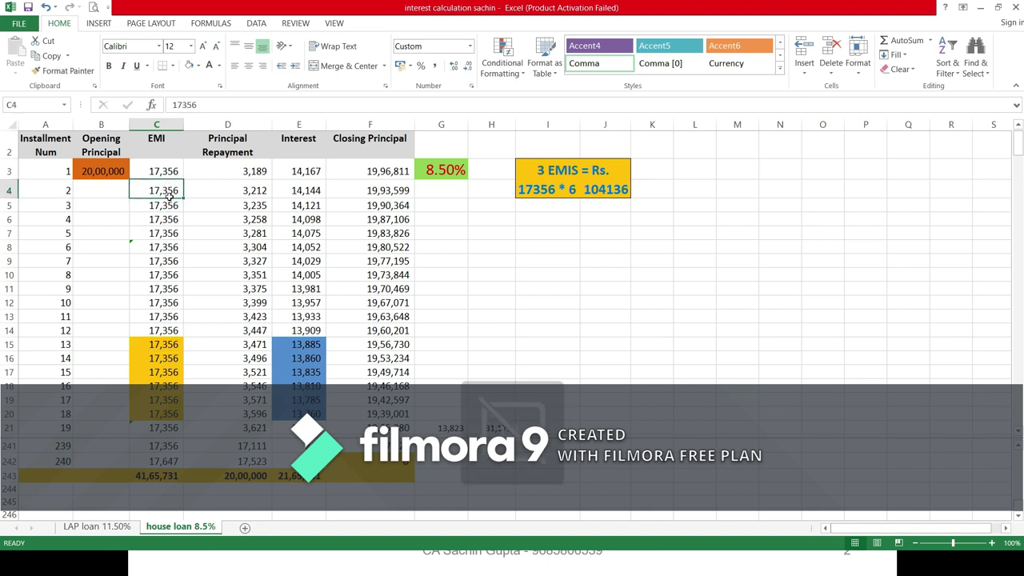
key(Page_Down)
key(Page_Down)
key(Page_Down)
key(Page_Down)
key(Page_Down)
key(Page_Down)
key(Page_Down)
key(Page_Down)
key(Page_Down)
key(Page_Down)
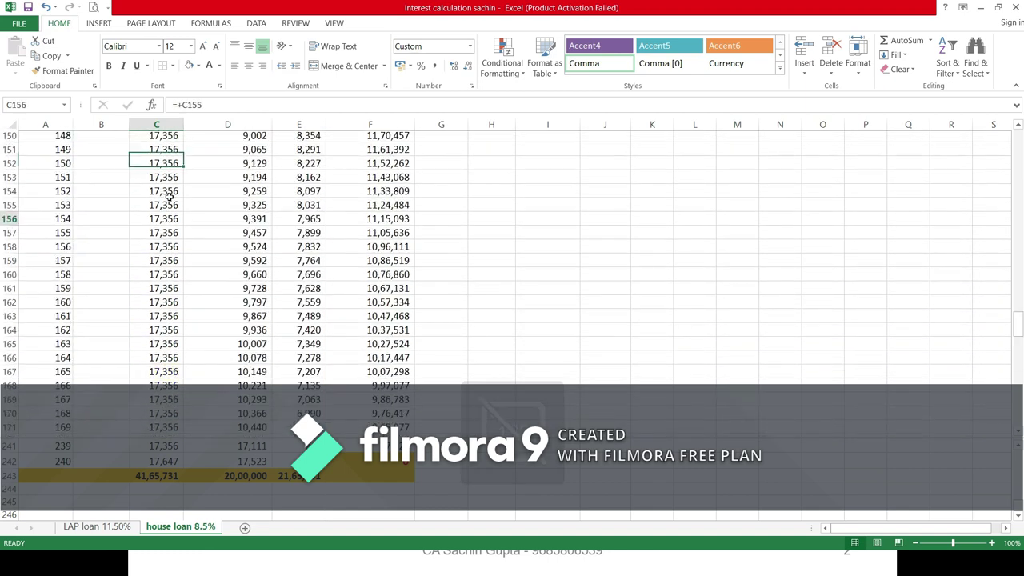
key(Page_Down)
key(Page_Down)
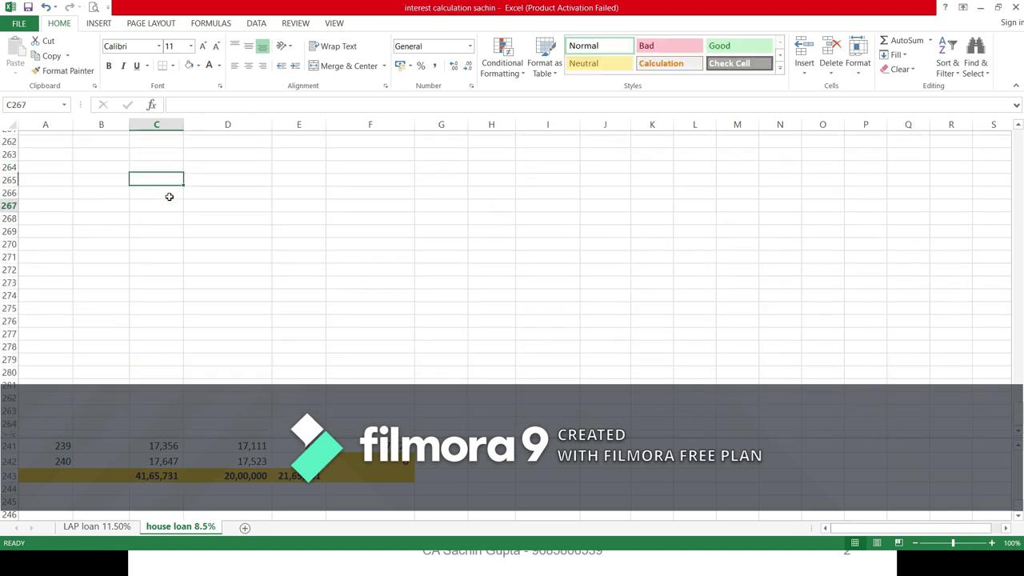
key(Page_Up)
key(Up)
key(Up)
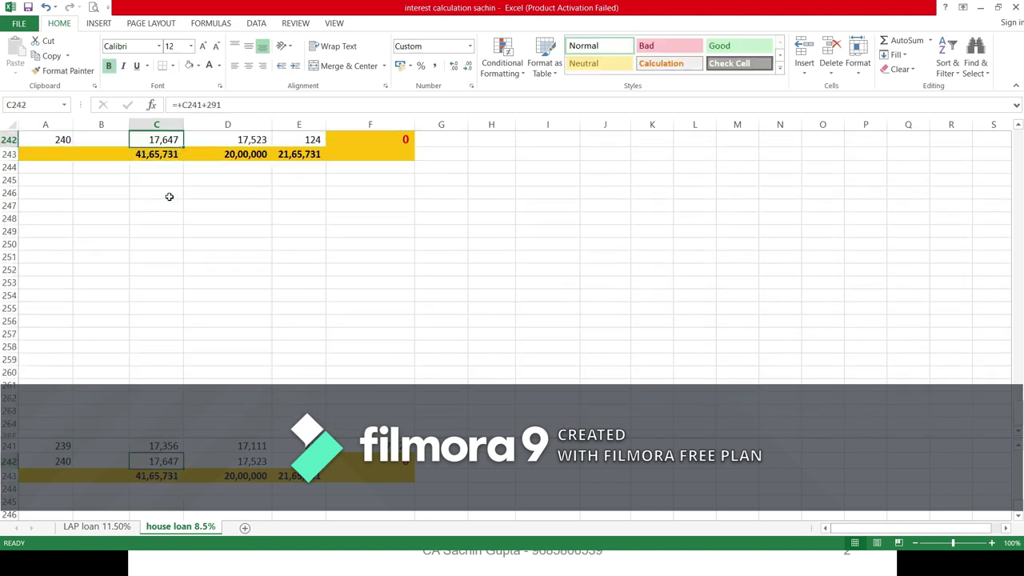
key(Up)
key(Up)
key(Up)
key(Up)
key(Up)
key(Up)
key(Up)
key(Up)
key(Up)
key(Up)
key(Up)
key(Up)
key(Up)
key(Up)
key(Up)
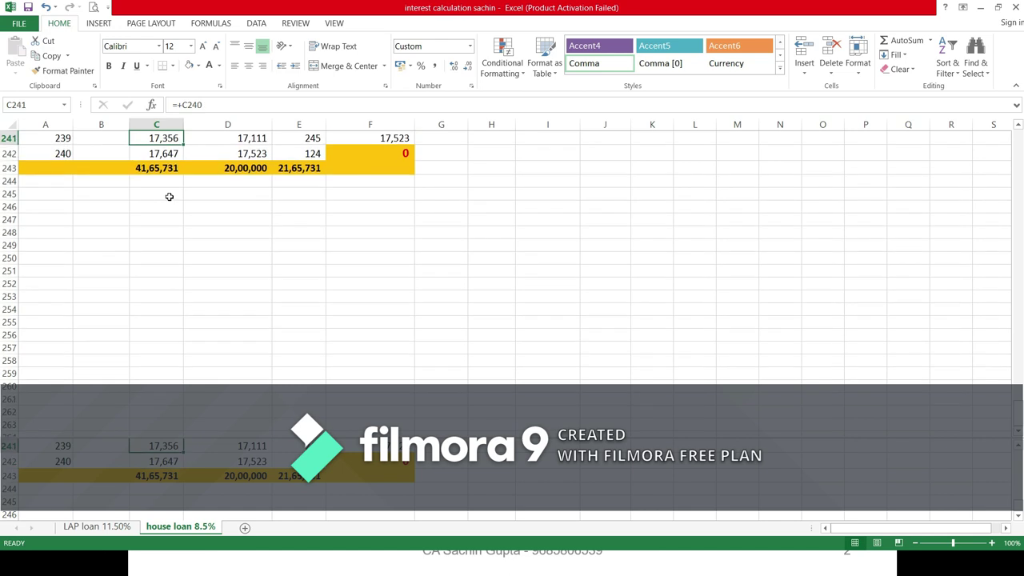
Examine the Principal Repayment, Interest and Closing Principal columns between their headers and the last installment
key(Right)
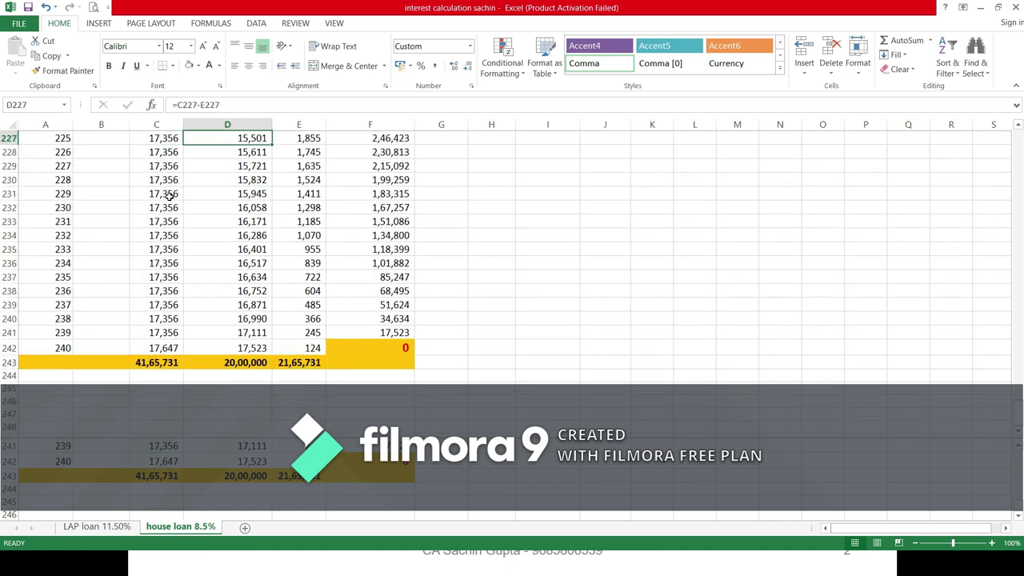
key(ctrl+Up)
key(Right)
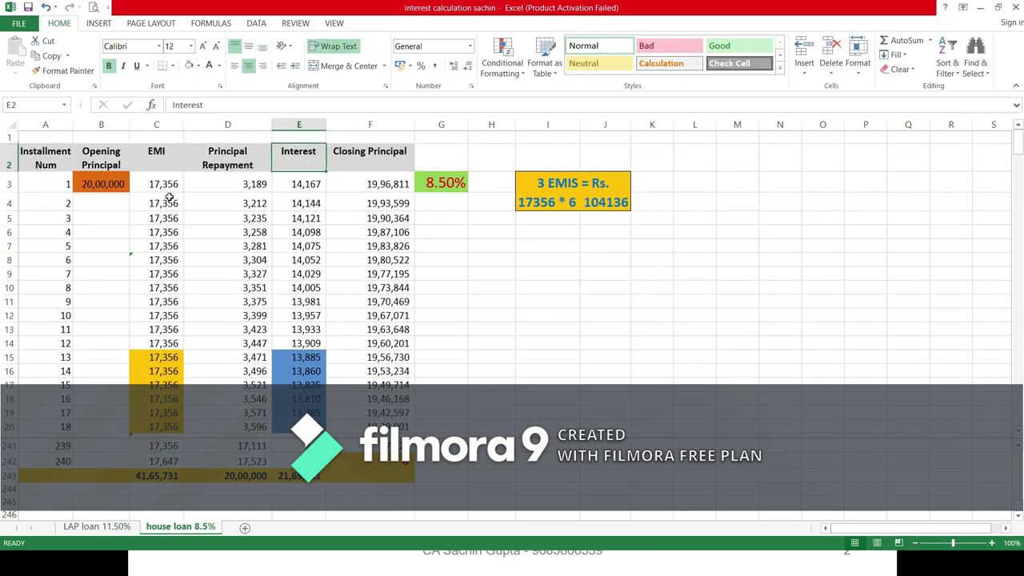
key(ctrl+Down)
key(Up)
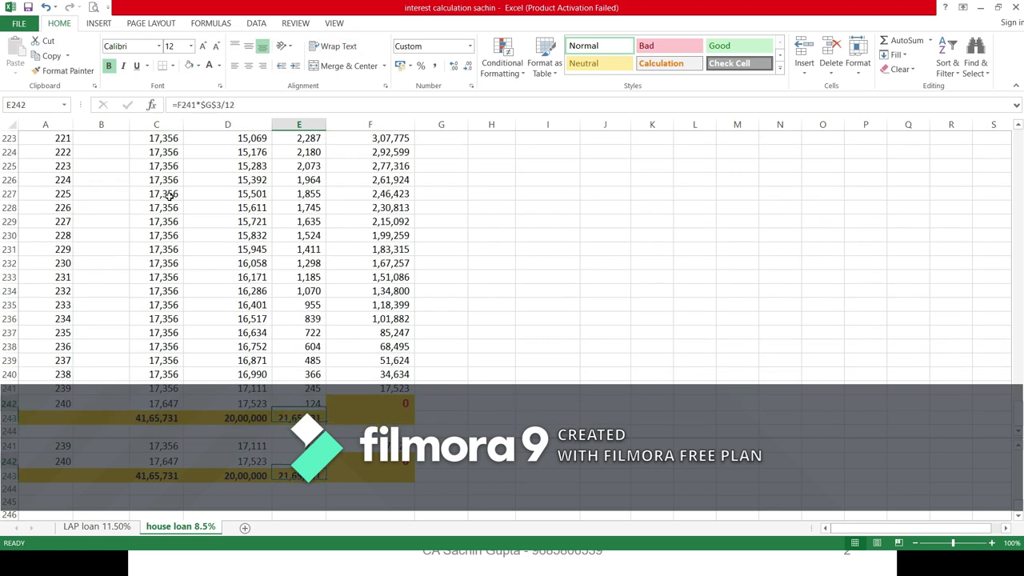
key(Right)
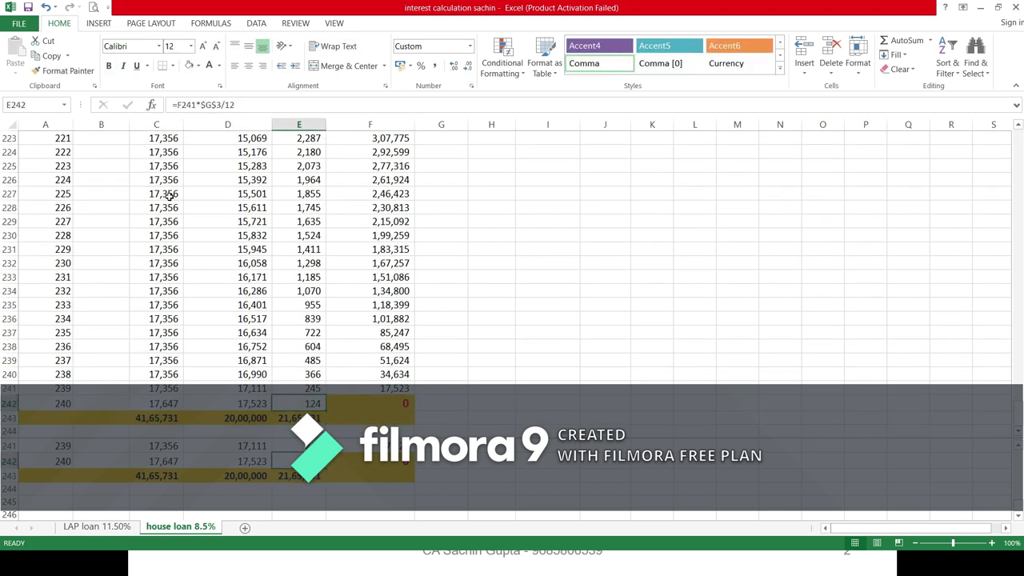
key(ctrl+Up)
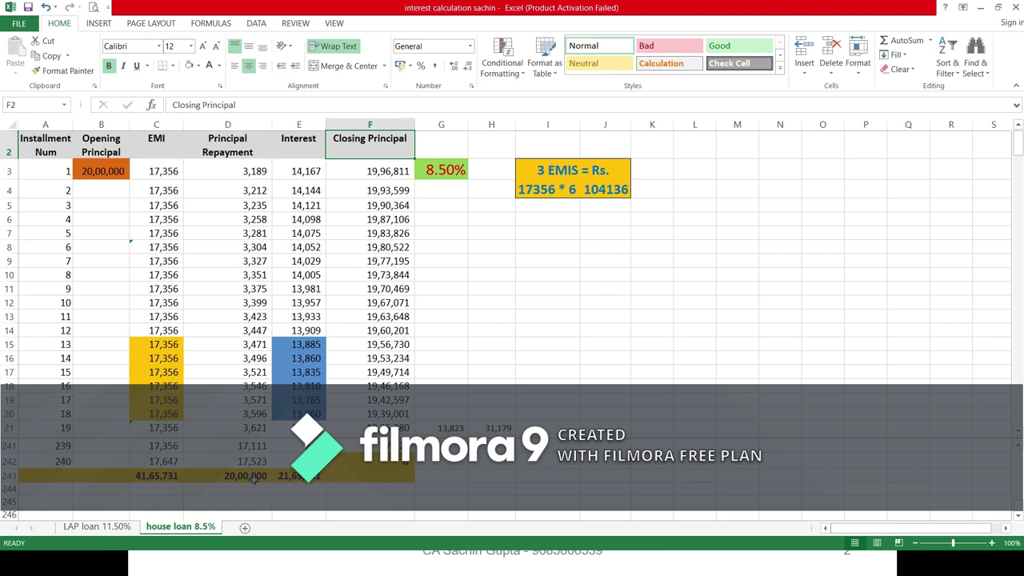
Review the EMI amounts from installment 13 back up to the first installment
click(158, 342)
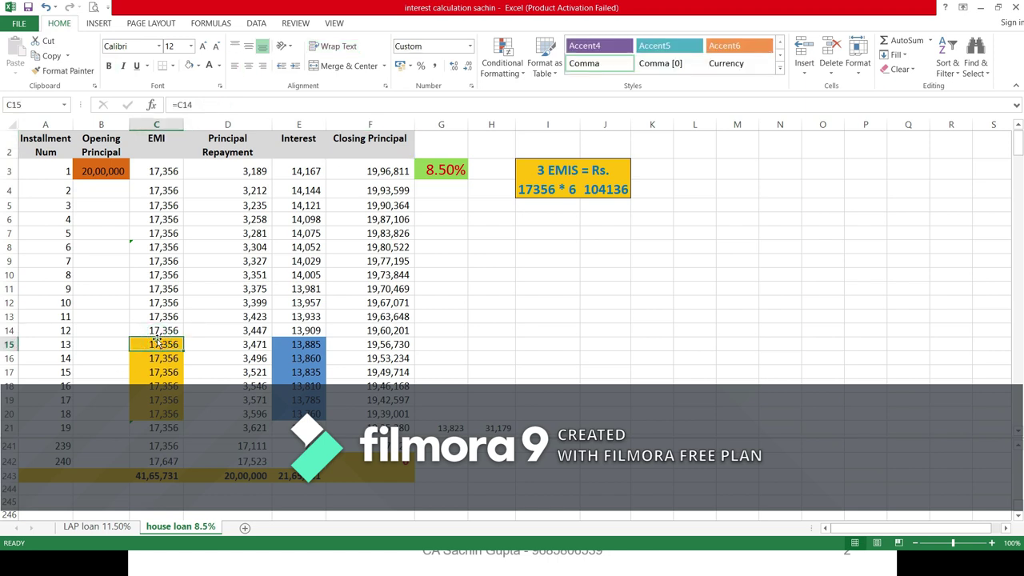
key(Up)
key(Up)
key(Up)
key(Up)
key(Up)
key(Up)
key(Up)
key(Up)
key(Up)
key(Up)
key(Up)
key(Up)
key(Up)
key(Up)
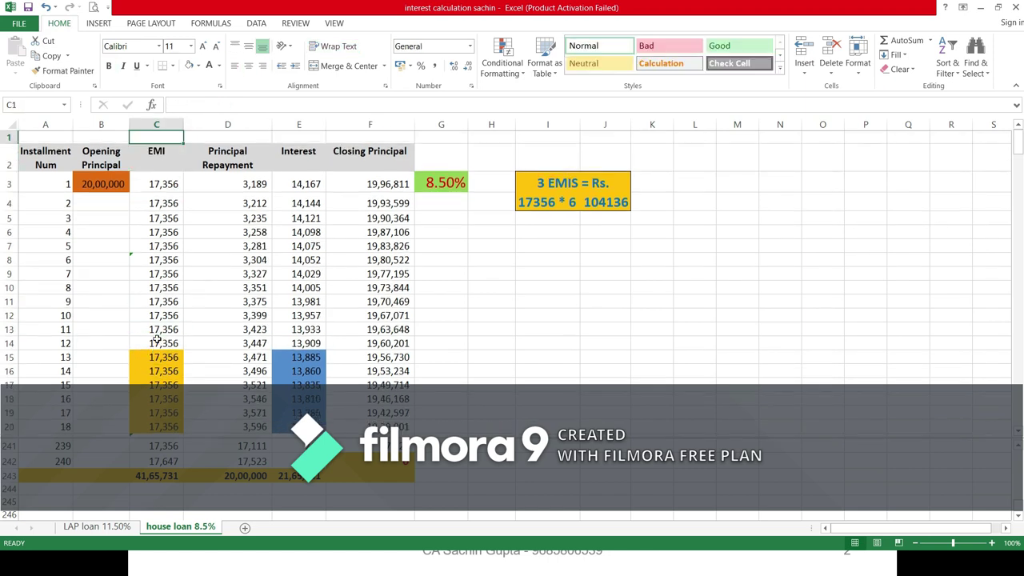
Change the heading of the EMI summary box in I3 to "6 EMIS = Rs."
click(552, 183)
double_click(552, 183)
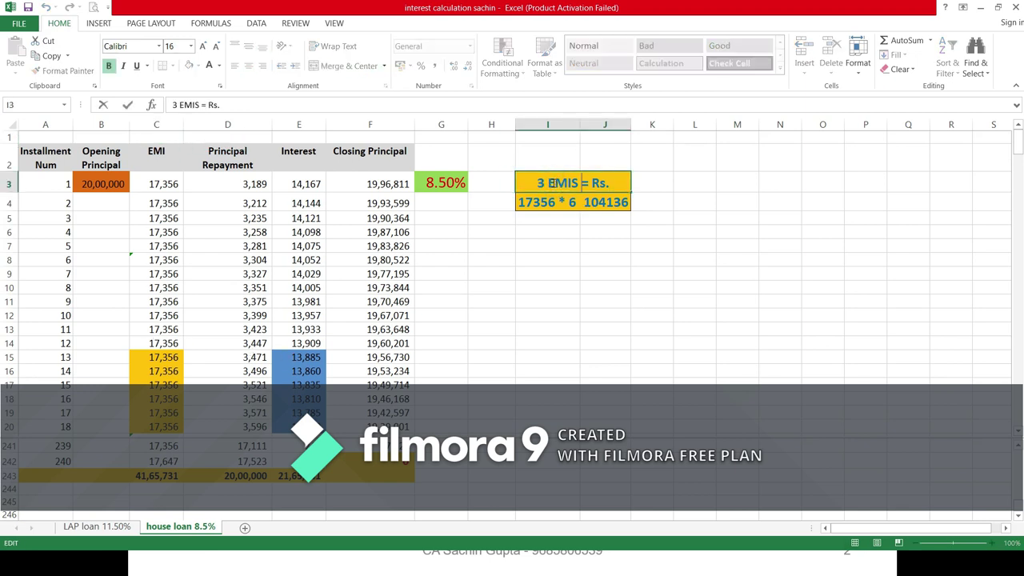
key(BackSpace)
key(BackSpace)
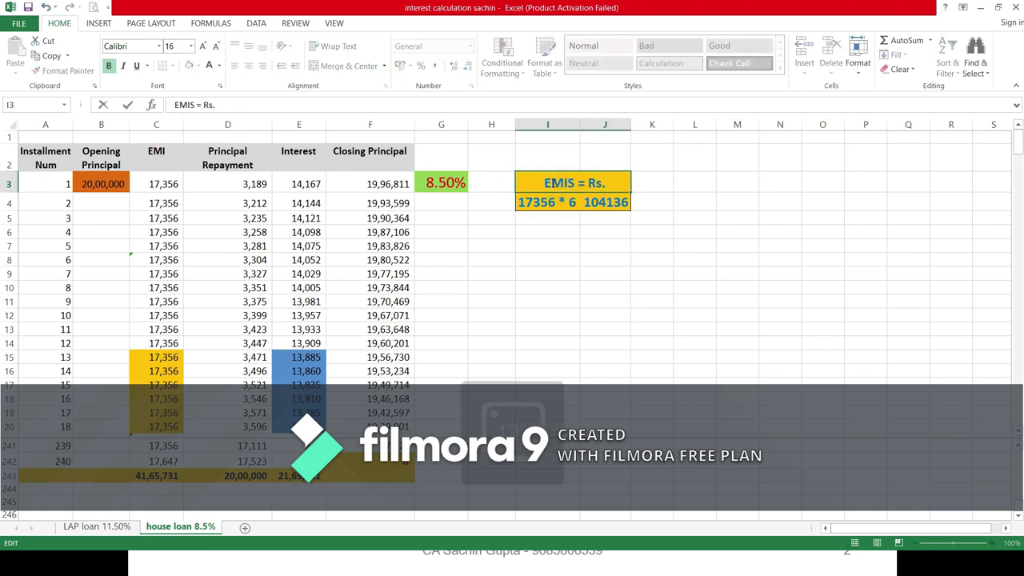
text(6)
key(Return)
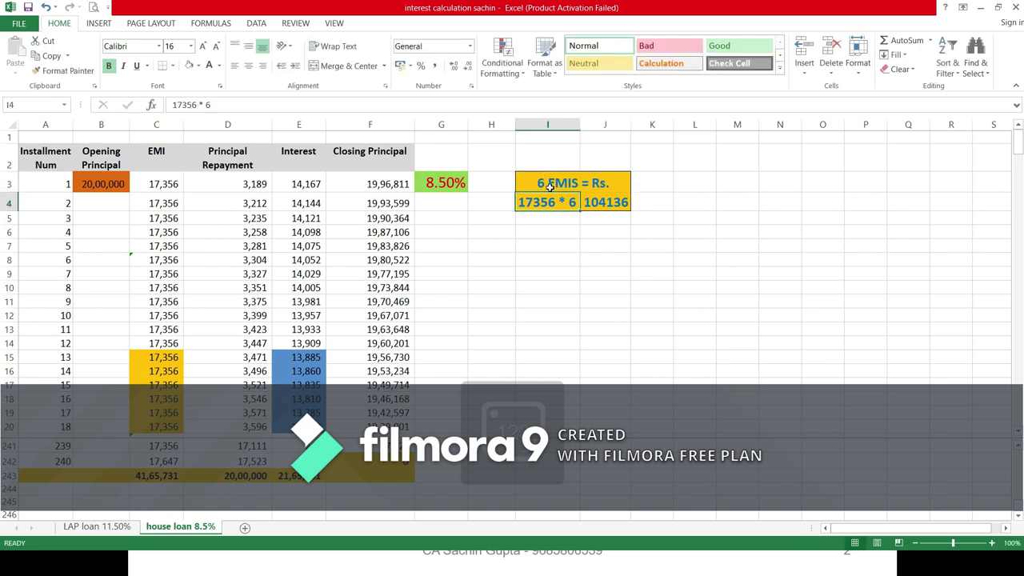
Examine the highlighted EMI cells for installments 13 to 18 and the EMI of the first installment
drag(153, 358, 150, 424)
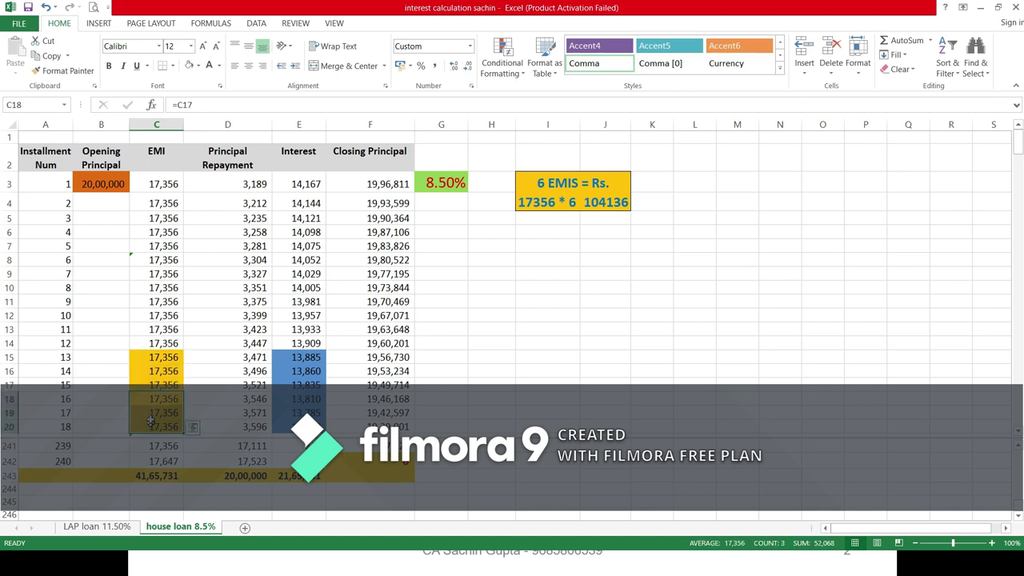
click(145, 366)
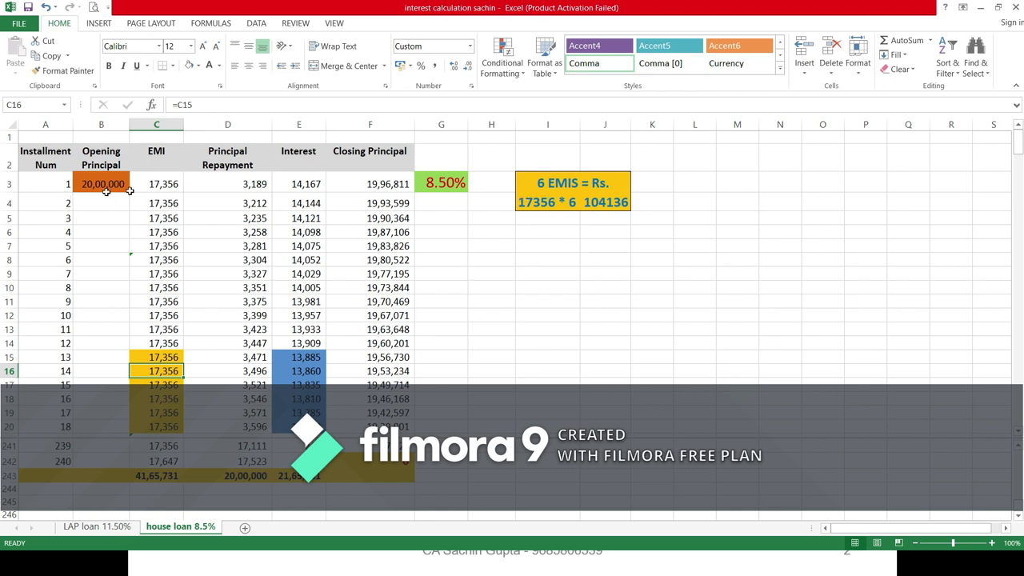
click(155, 190)
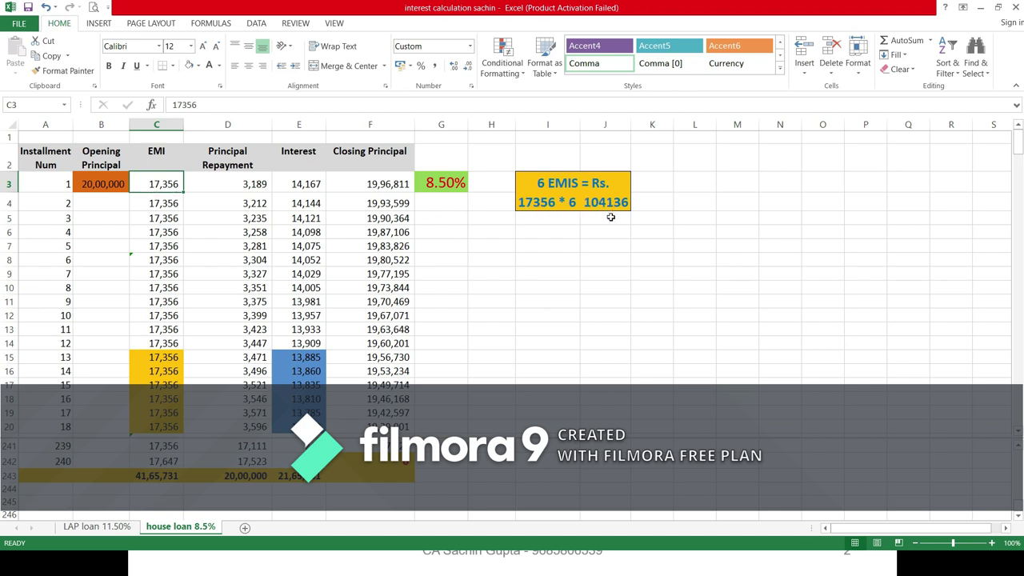
click(437, 353)
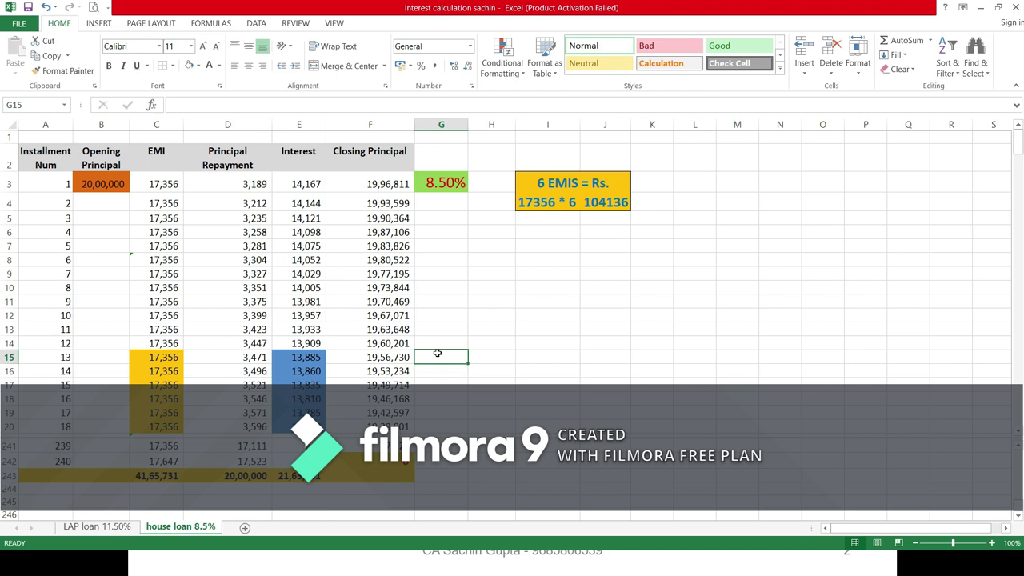
Clear the EMI amounts for installments 13 to 18 in C15:C20
click(174, 352)
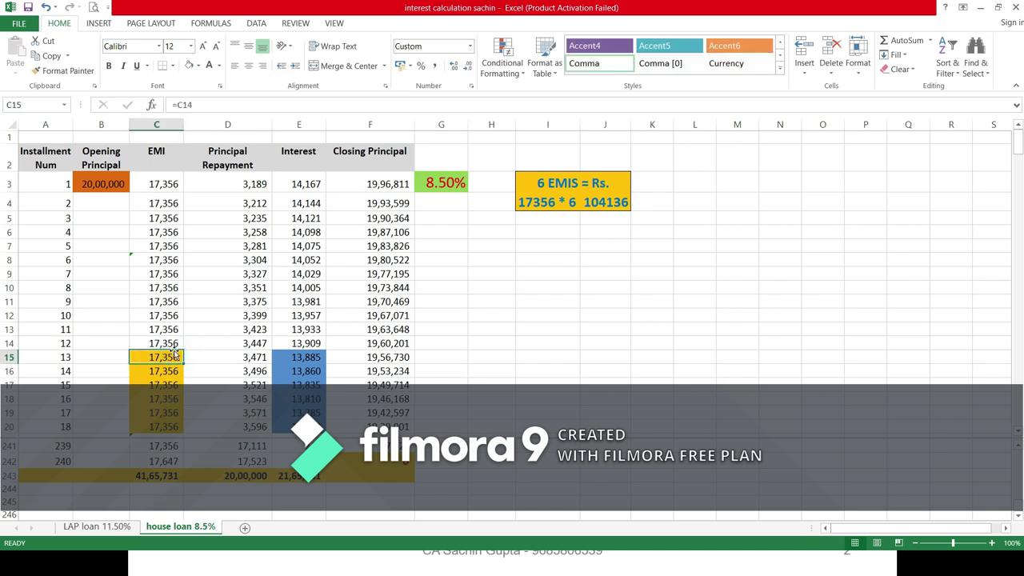
key(shift+Down)
key(shift+Down)
key(shift+Down)
key(shift+Down)
key(shift+Down)
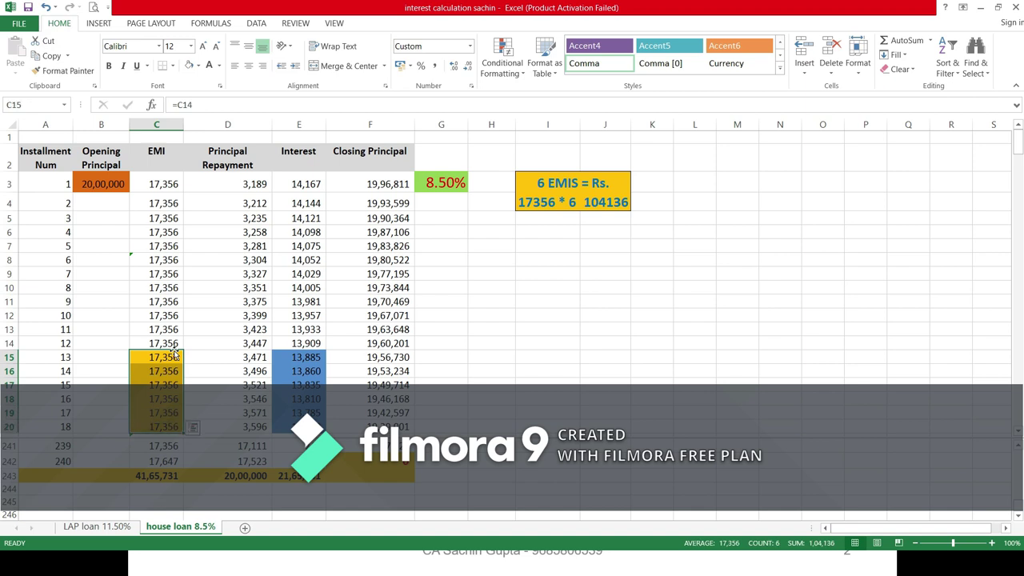
key(Delete)
Clear the Principal Repayment cells for installments 13 to 18 in D15:D20
key(Right)
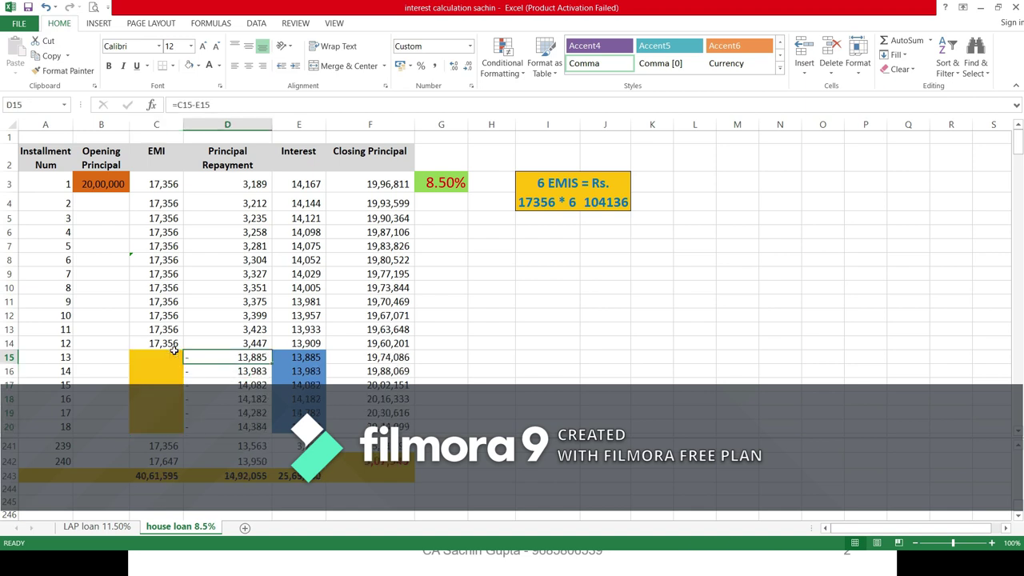
key(shift+Down)
key(shift+Down)
key(shift+Down)
key(shift+Down)
key(shift+Down)
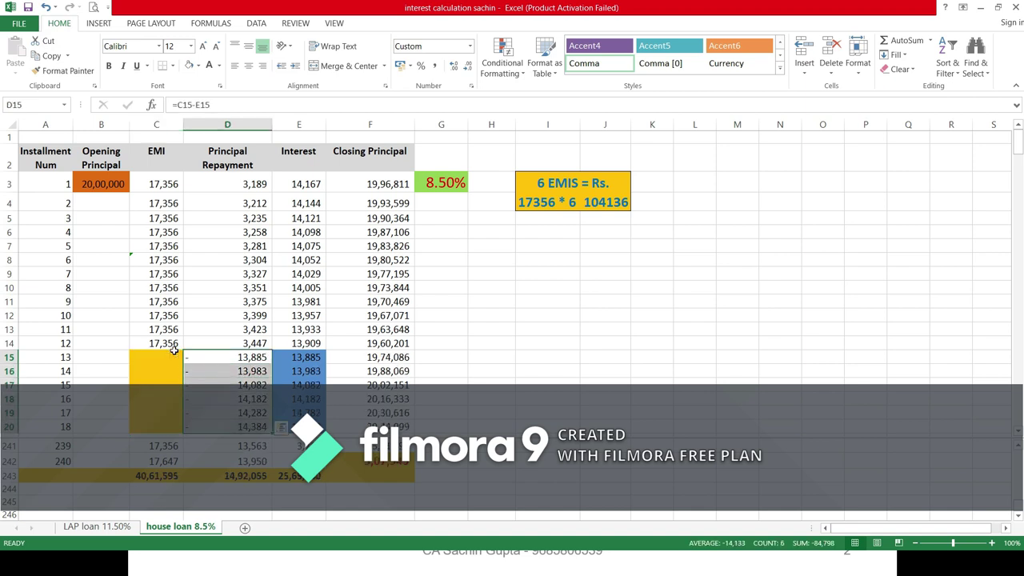
key(Delete)
Examine the Closing Principal formulas and balances for installments 12 to 18 with the six EMIs skipped
key(Down)
key(Down)
key(Down)
key(Down)
key(Down)
key(Down)
key(Down)
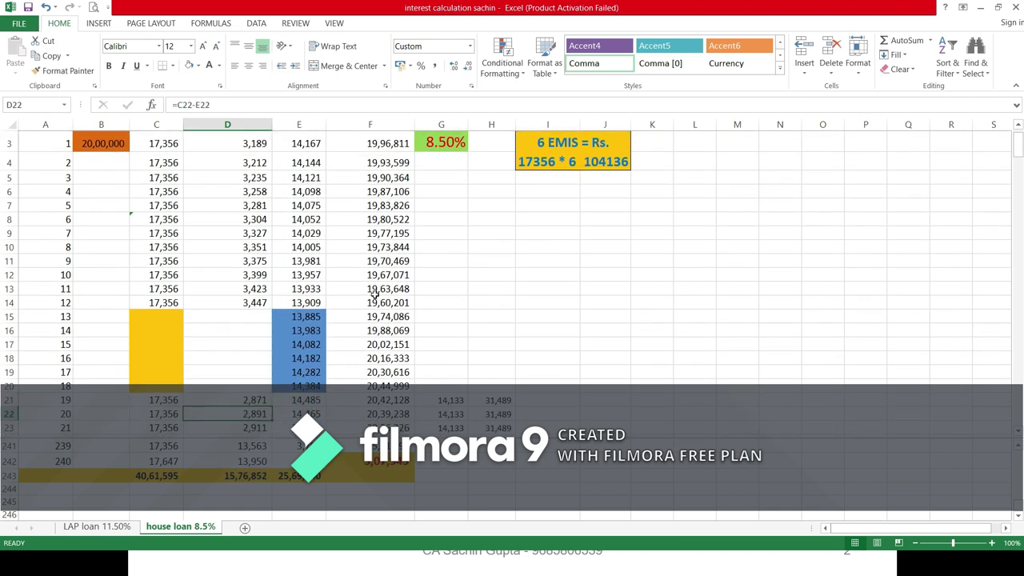
click(375, 303)
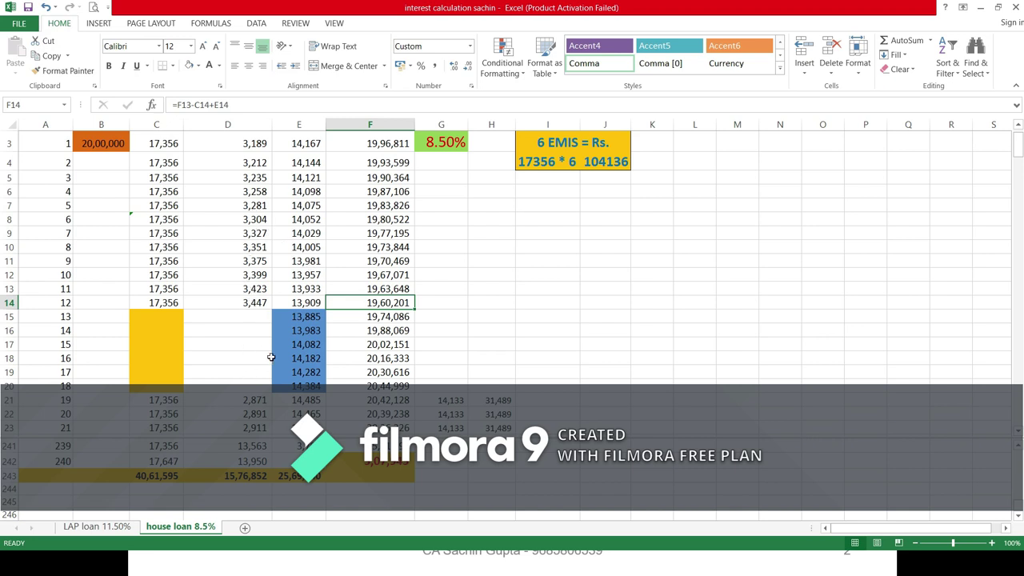
click(361, 330)
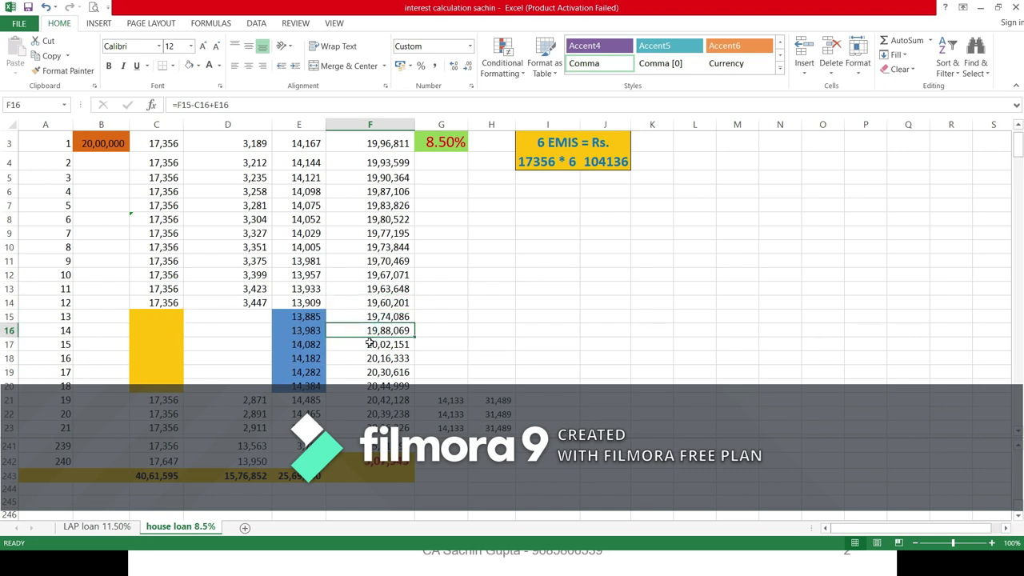
click(370, 344)
click(367, 358)
click(366, 303)
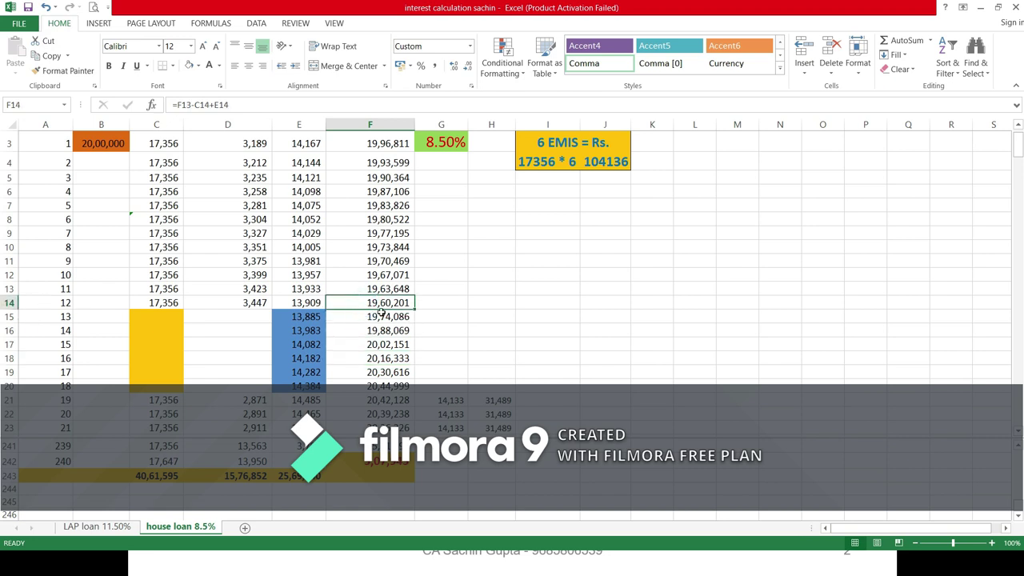
click(365, 387)
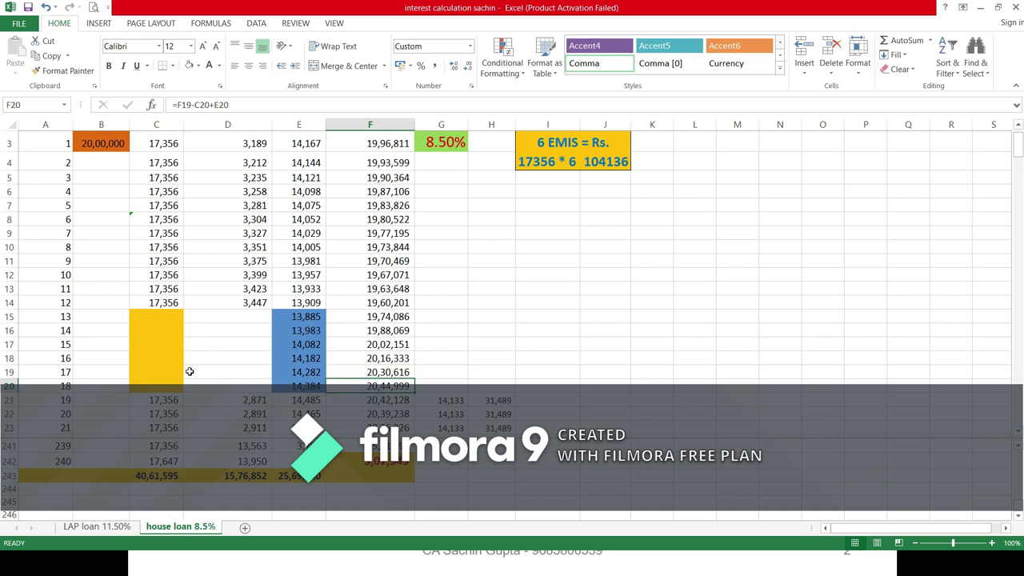
Check the sum of the interest for installments 13 to 18 by selecting E15:E20
click(288, 317)
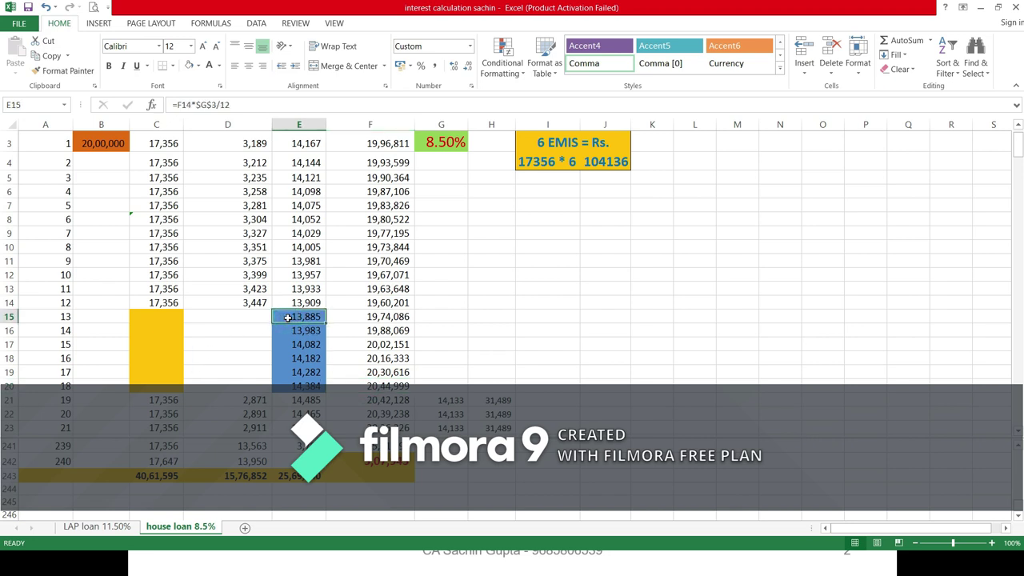
drag(288, 317, 300, 402)
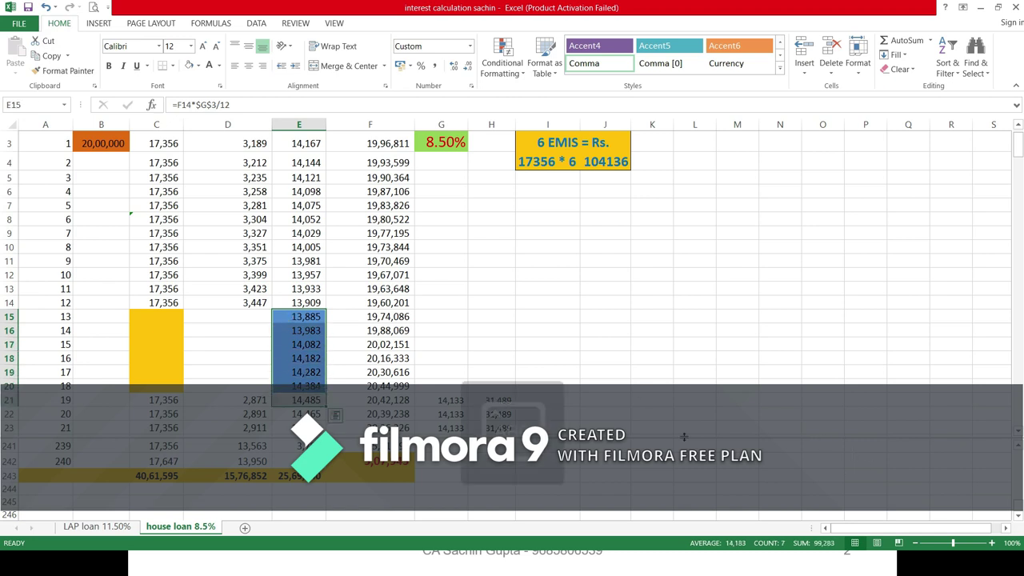
key(Up)
key(Down)
key(shift+Down)
key(shift+Down)
key(shift+Down)
key(shift+Down)
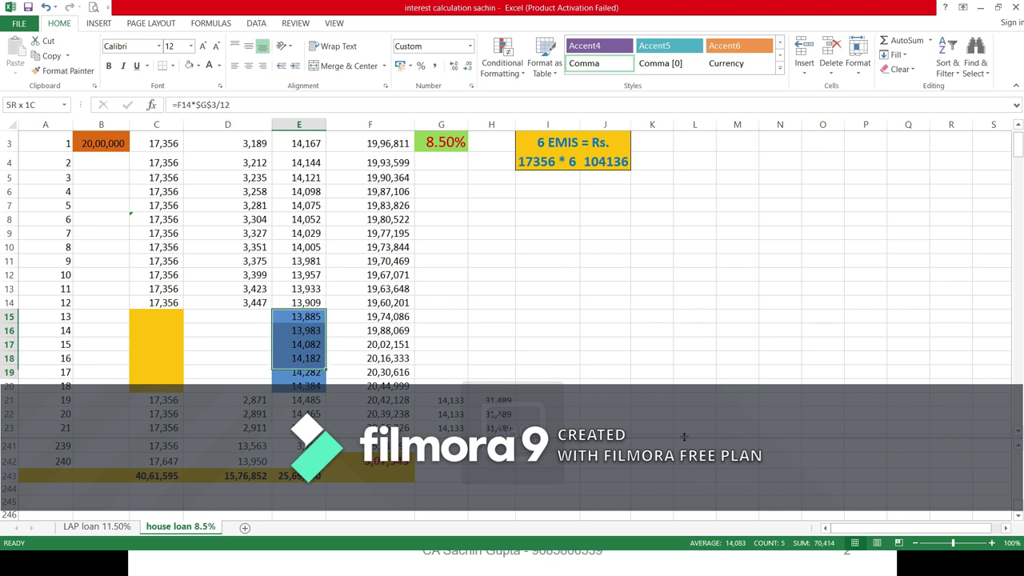
key(shift+Down)
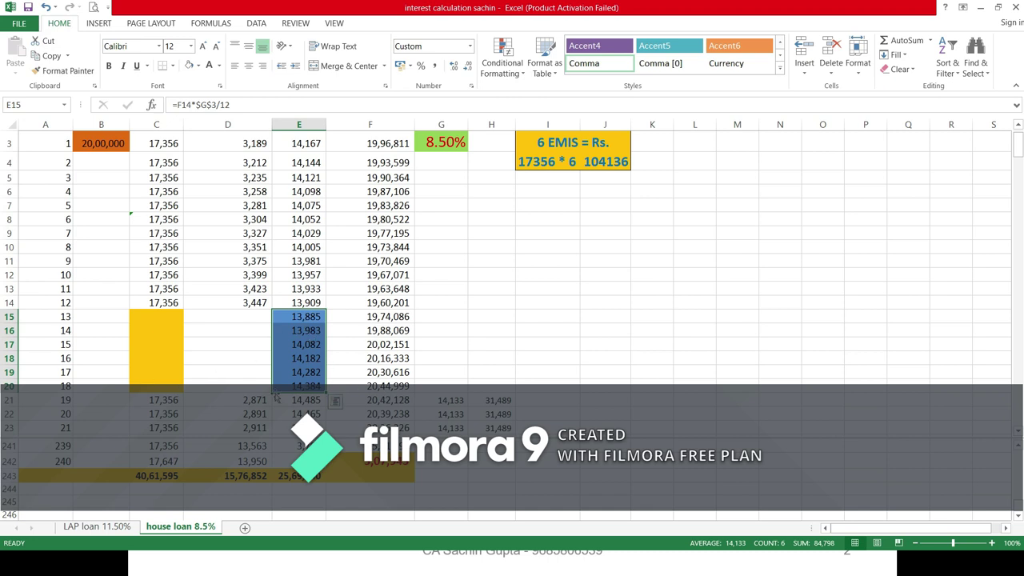
Inspect the averaged interest formula in G21 and check the sum of G21:G26 for installments 19 to 24
click(449, 397)
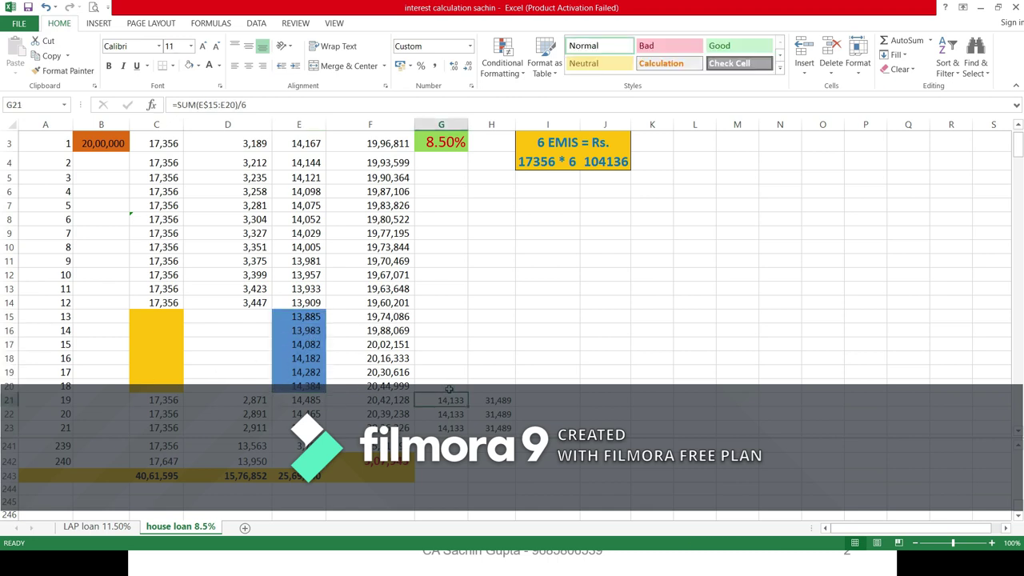
key(shift+Down)
key(shift+Down)
key(shift+Down)
key(shift+Down)
key(shift+Down)
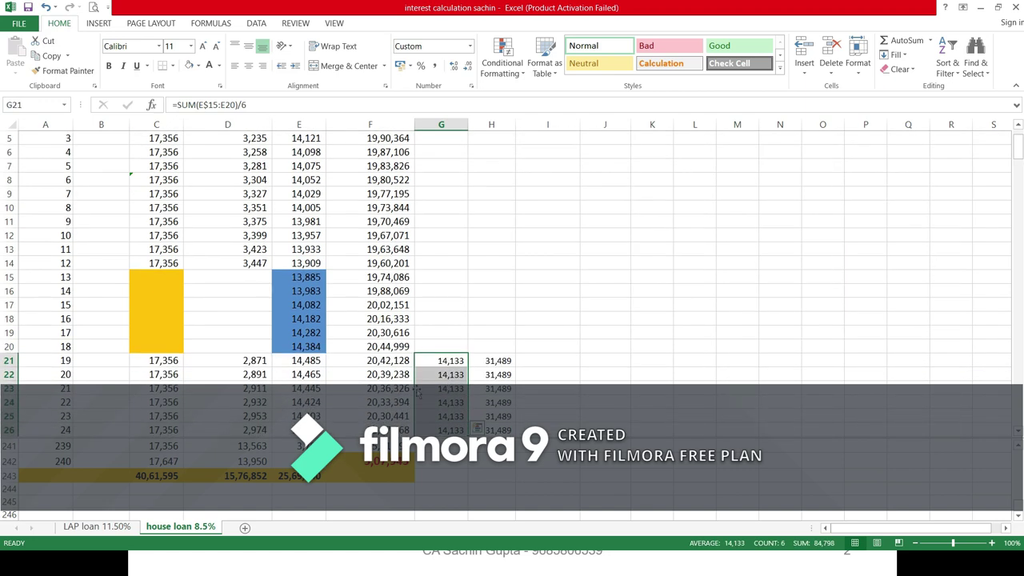
Total the interest of installments 13 to 18 in G20 with =SUM(E15:E20) and make the result bold
click(159, 361)
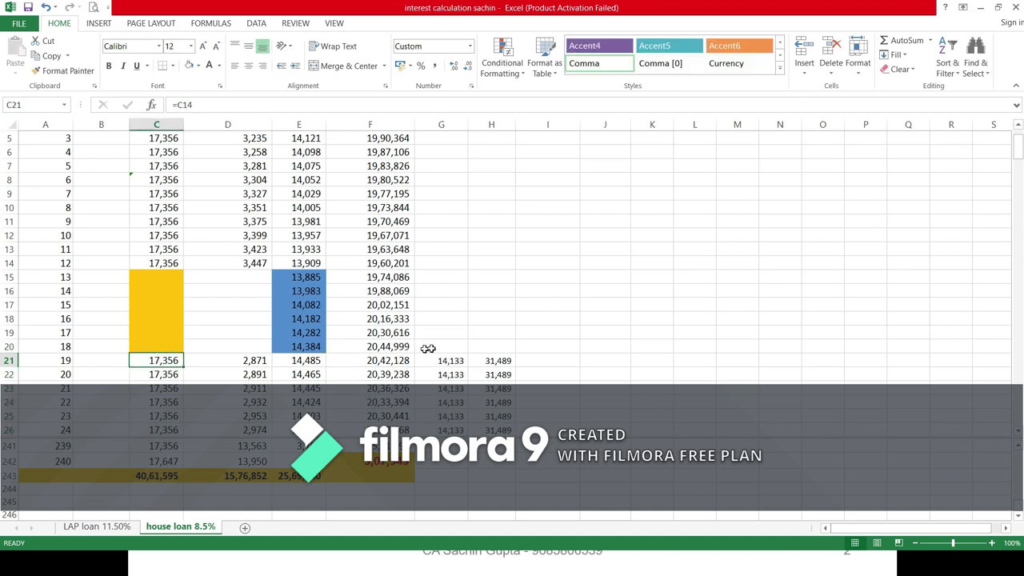
click(435, 347)
text(=SI)
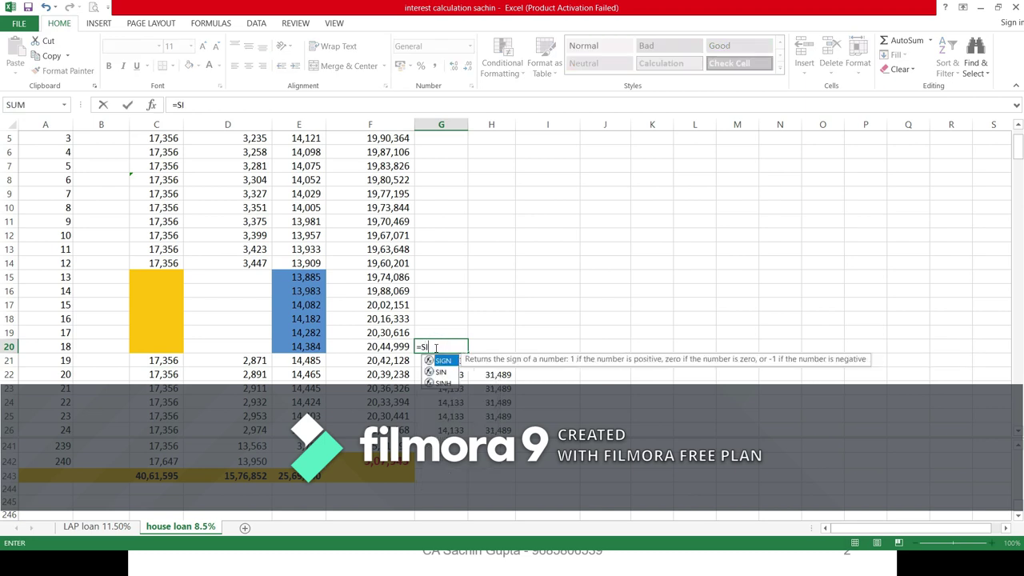
key(BackSpace)
text(UM)
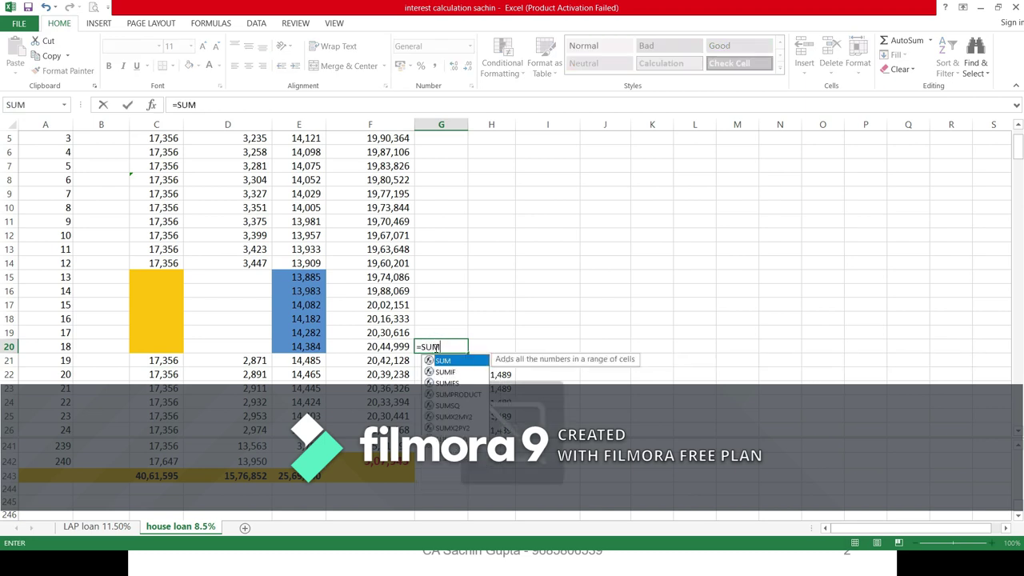
text(()
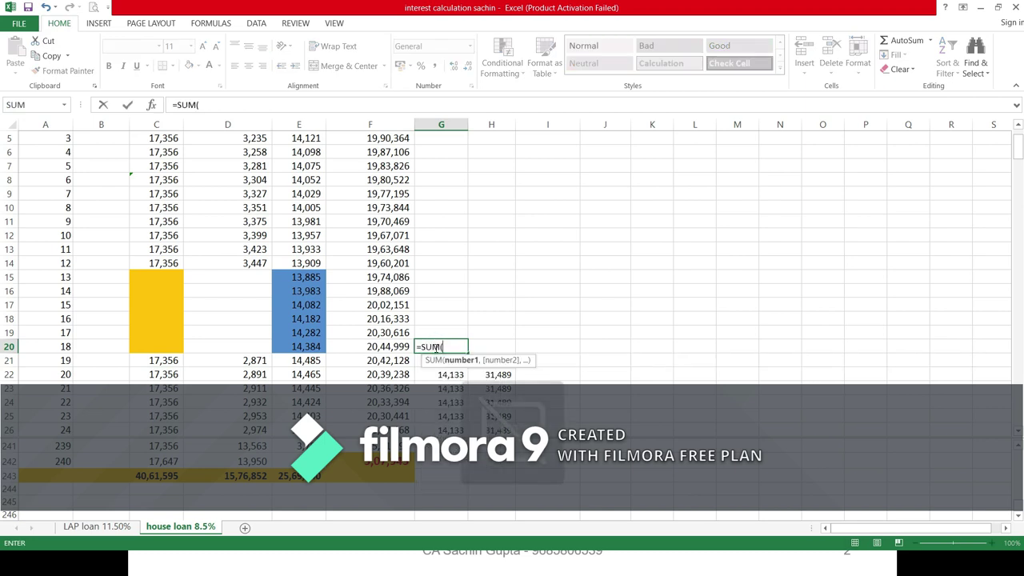
click(300, 345)
drag(300, 345, 302, 277)
key(Return)
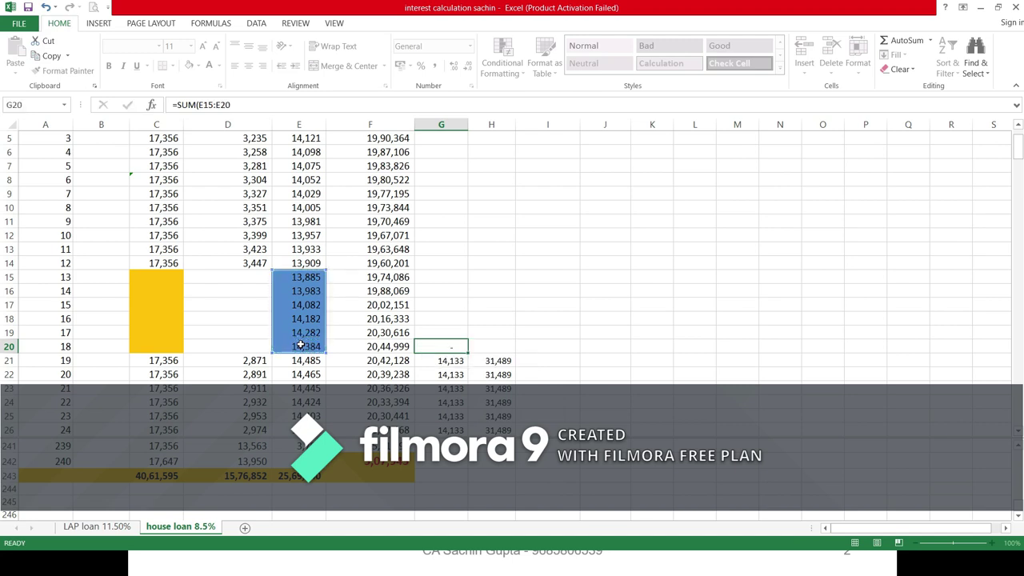
key(Up)
key(ctrl+b)
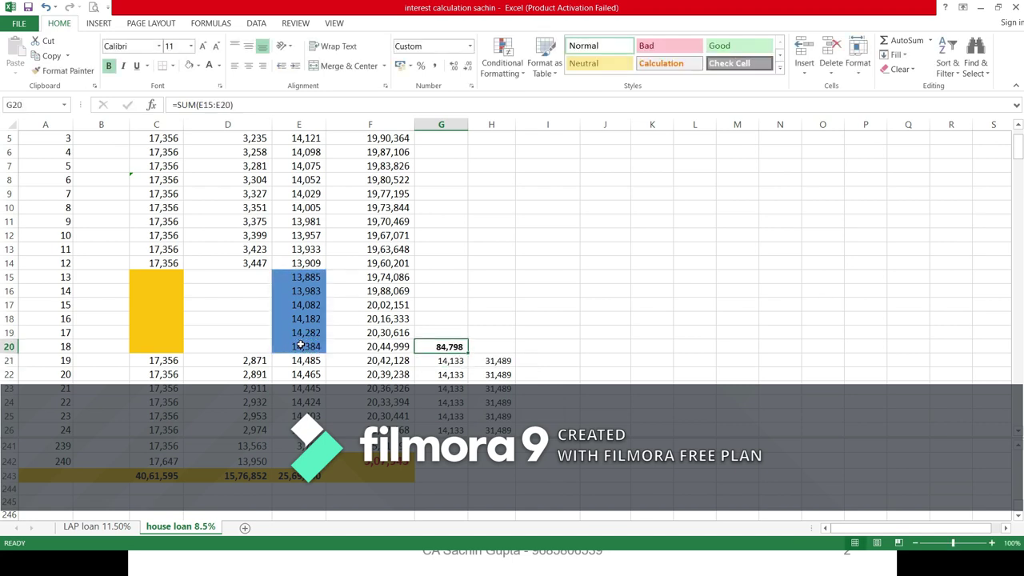
Examine the averaged interest formulas beneath the interest total, from G21 downward
key(Down)
key(Down)
key(Down)
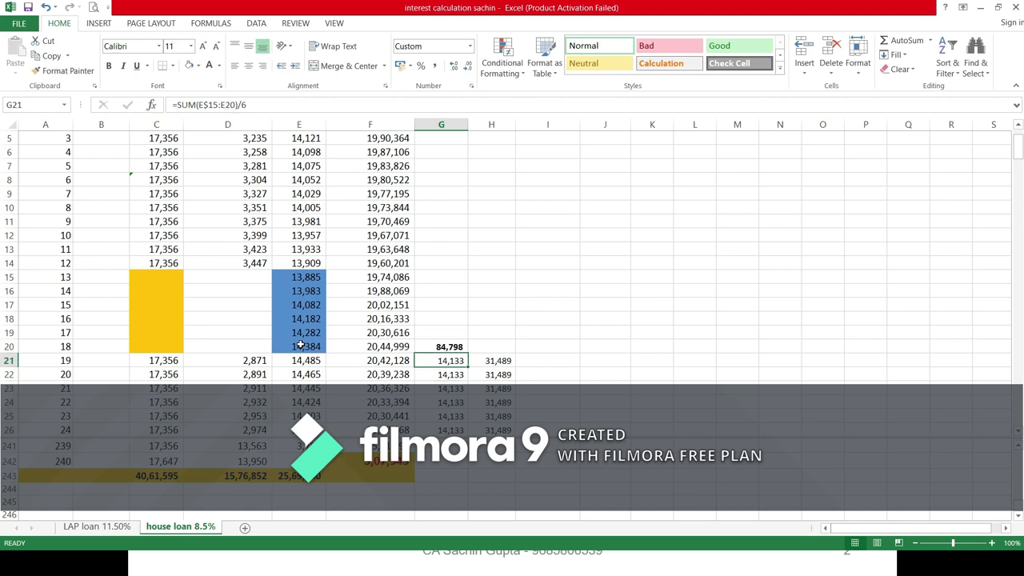
key(Down)
key(Down)
key(Down)
key(Up)
key(Up)
key(Up)
key(Up)
key(Up)
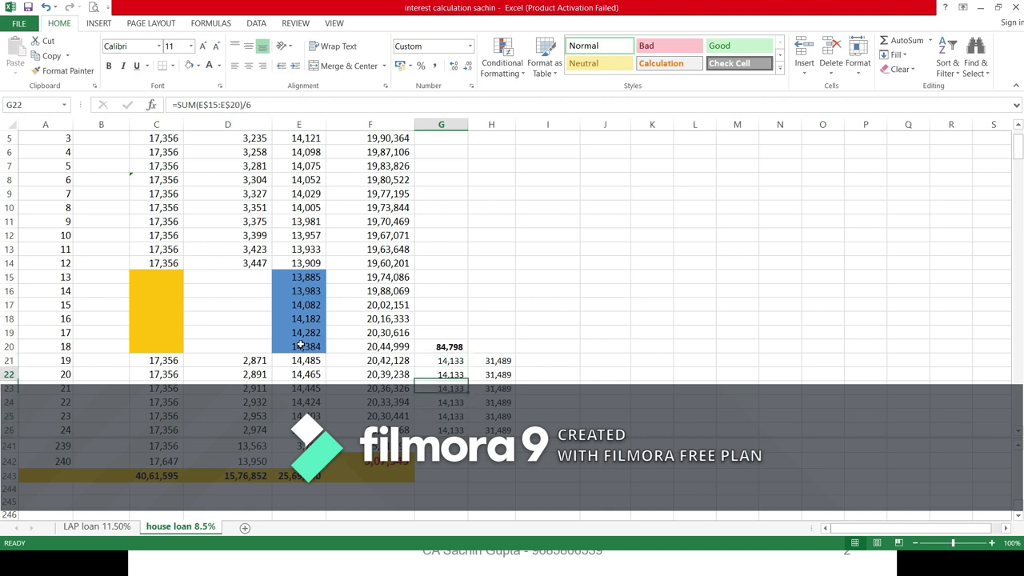
Inspect the row of installment 19, from its EMI in C21 through to the combined repayment in H21
key(Left)
key(Left)
key(Left)
key(Left)
key(Left)
key(Left)
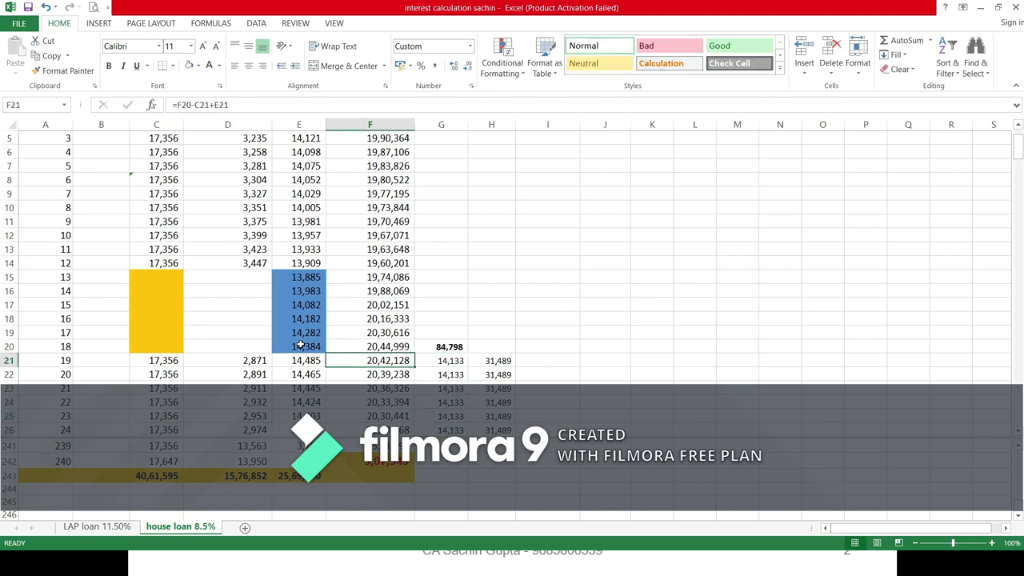
key(Right)
key(Right)
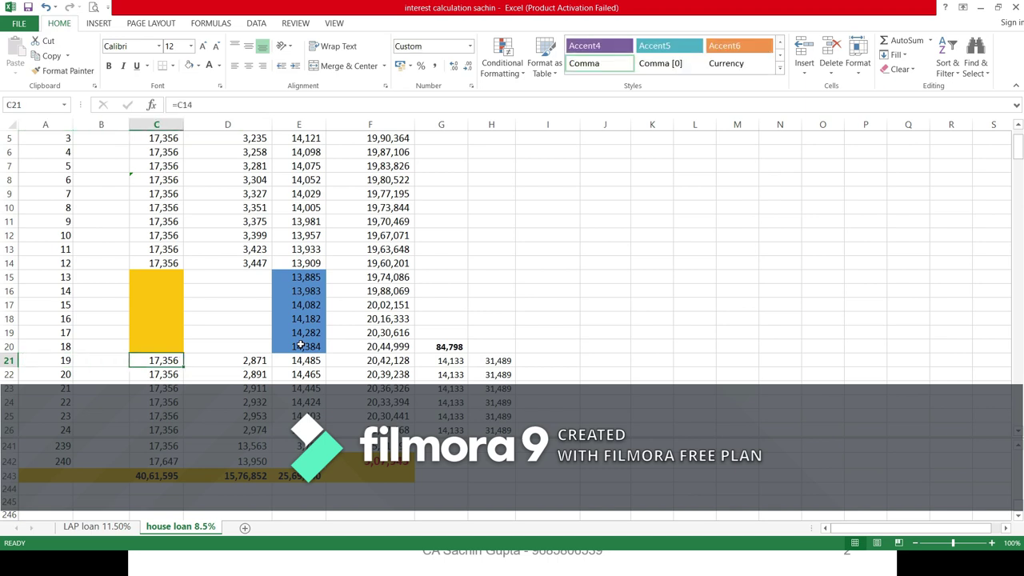
key(Right)
key(Right)
key(Right)
key(Right)
key(Right)
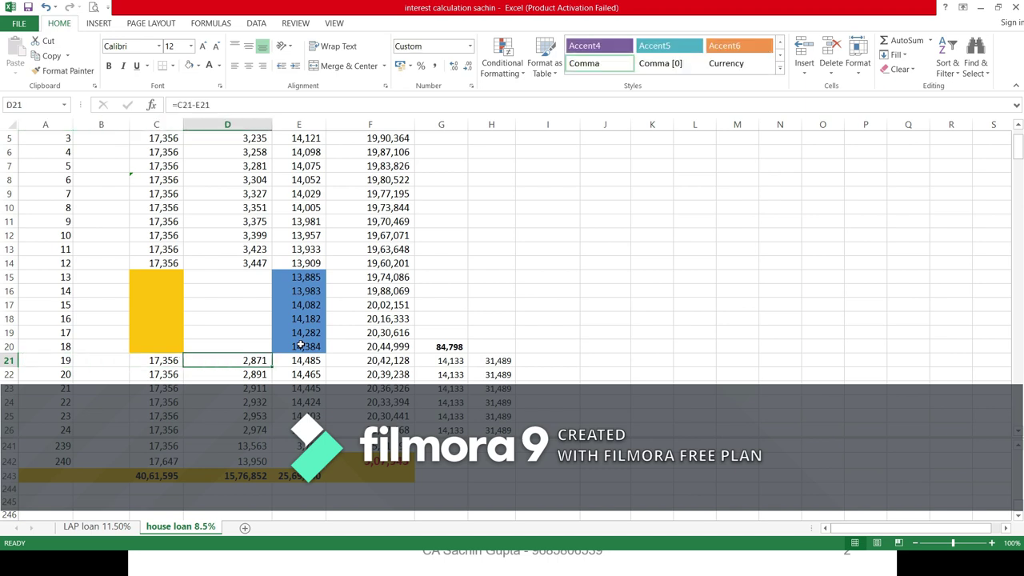
Increase the font size of the combined repayments in H21:H26 to 14
key(shift+Down)
key(shift+Down)
key(shift+Down)
key(shift+Down)
key(shift+Down)
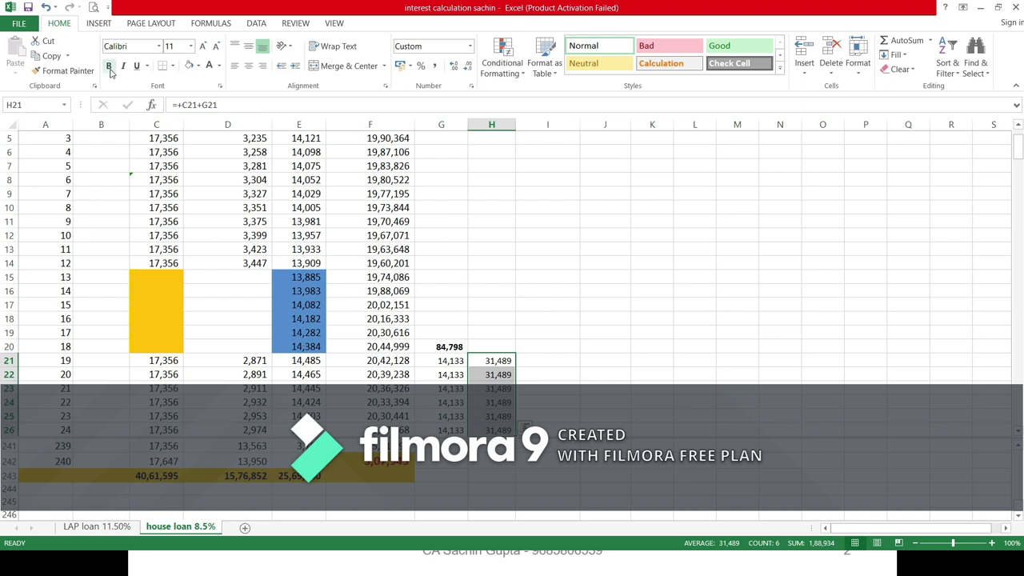
click(204, 48)
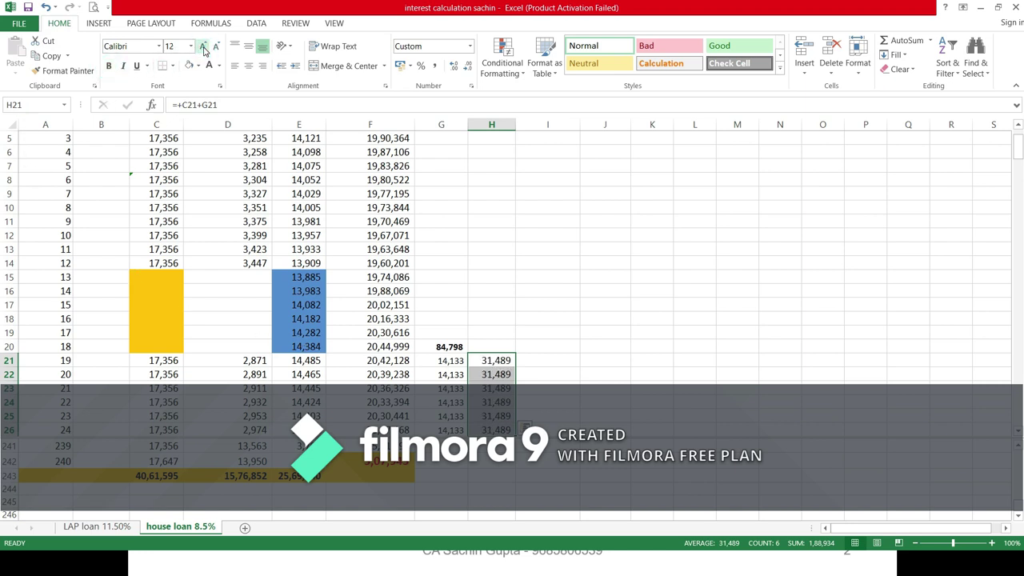
click(204, 48)
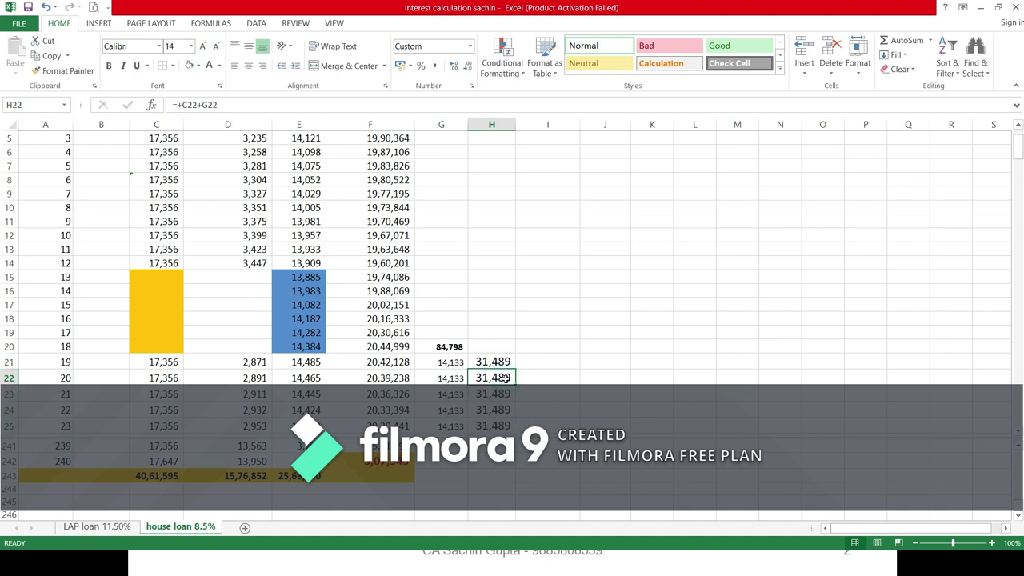
Examine the cleared Principal Repayment cells for installments 13 to 18 in column D
key(Left)
key(Up)
key(Left)
key(Left)
key(Left)
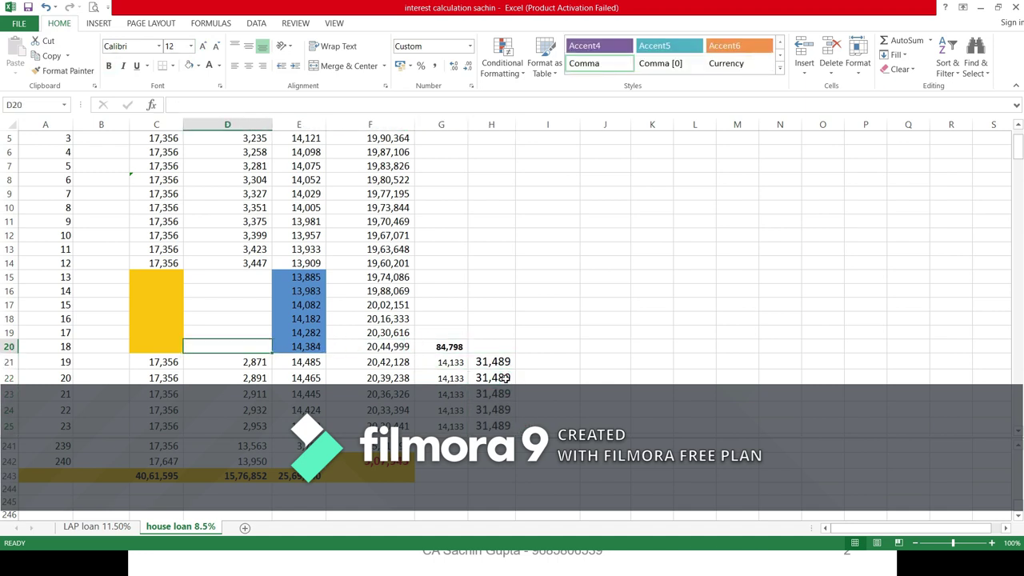
key(Up)
key(Up)
key(Up)
key(Up)
key(Up)
key(Up)
key(Down)
key(Down)
key(Down)
key(Down)
key(Down)
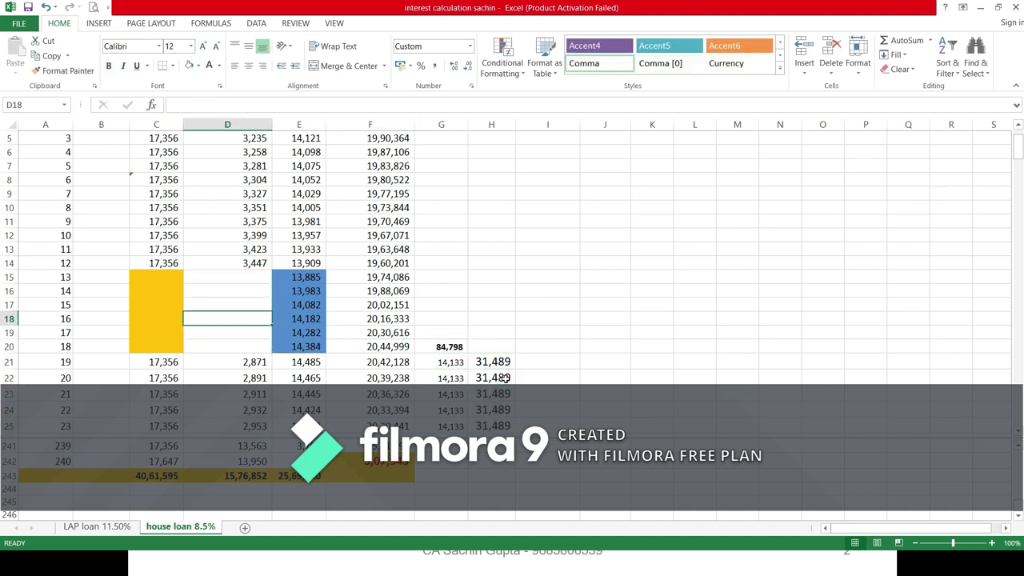
Trace the skipped EMI cells C15:C20 across to the closing principal in F20 and the interest total in G20
key(Up)
key(Up)
key(Up)
key(Up)
key(Left)
key(Down)
key(Down)
key(Down)
key(Down)
key(Down)
key(Down)
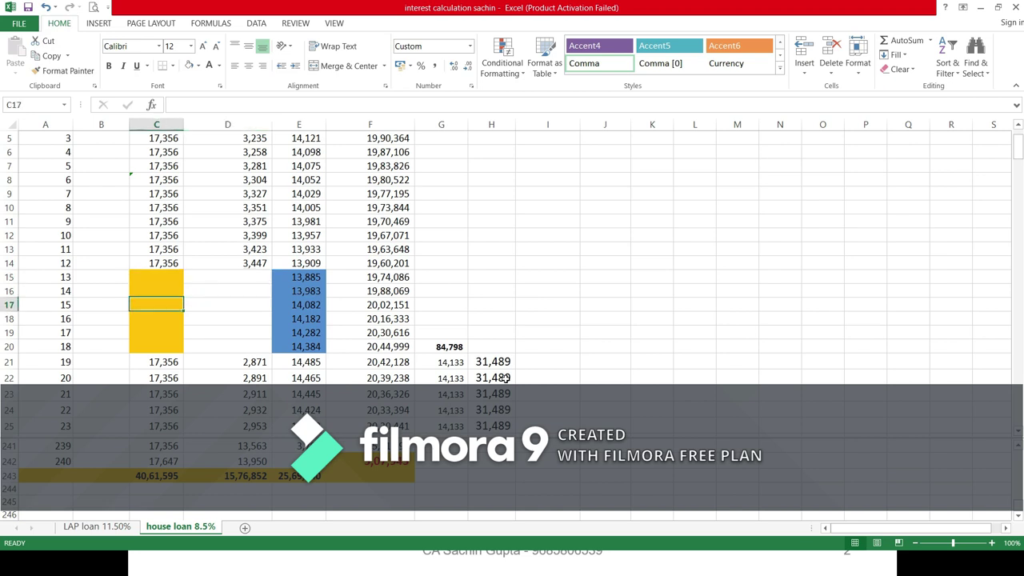
key(Up)
key(Right)
key(Right)
key(Right)
key(Right)
key(Right)
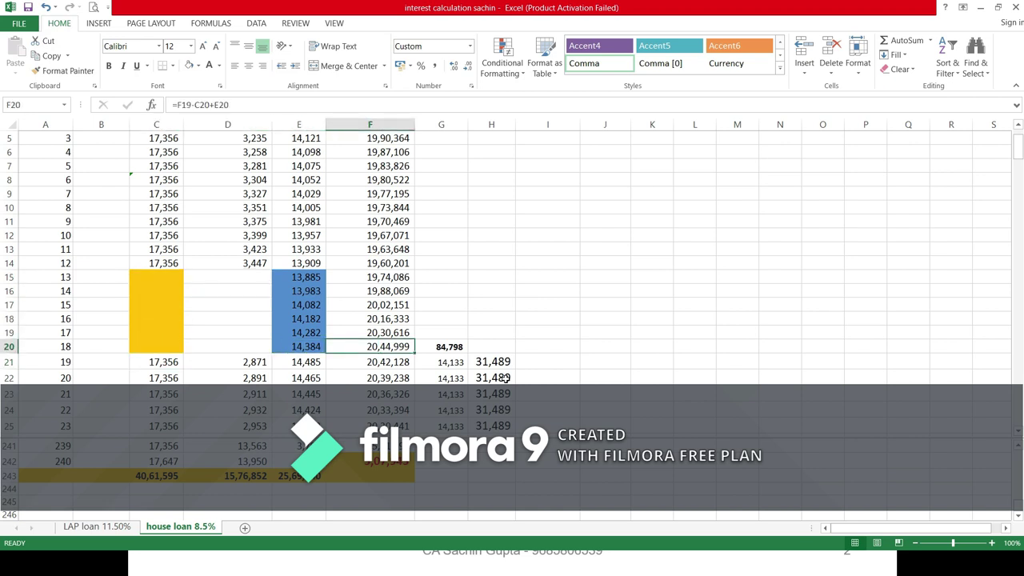
key(Left)
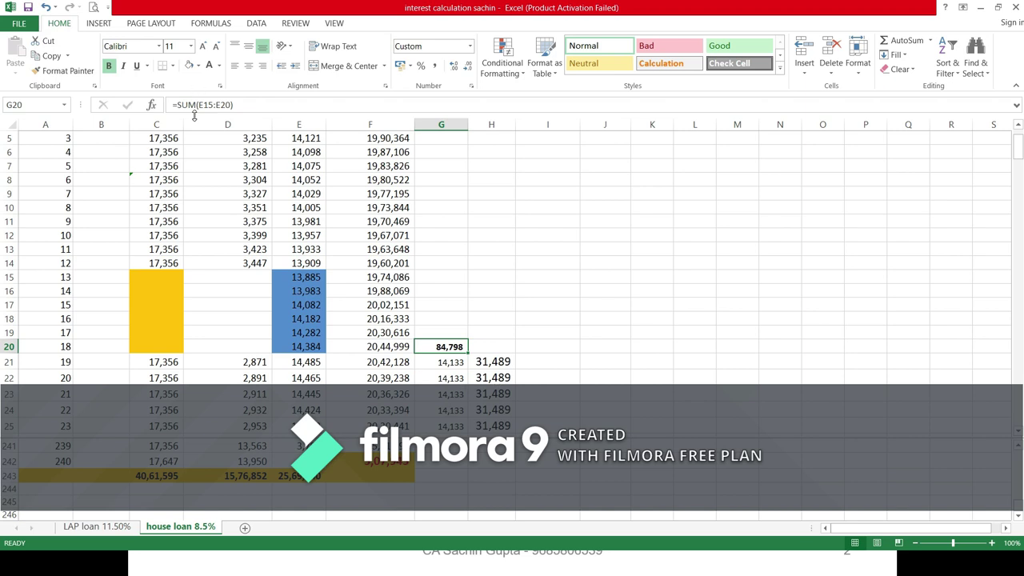
Review the six-EMI total box near the table header and the averaged interest entries in G21:G26
scroll(194, 115, up, 2)
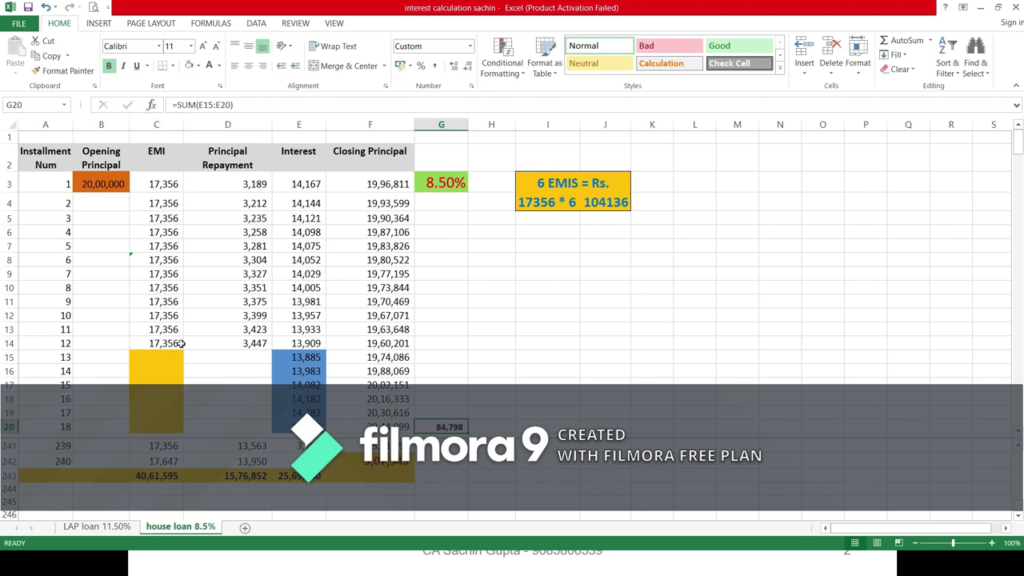
click(444, 412)
key(Down)
key(Down)
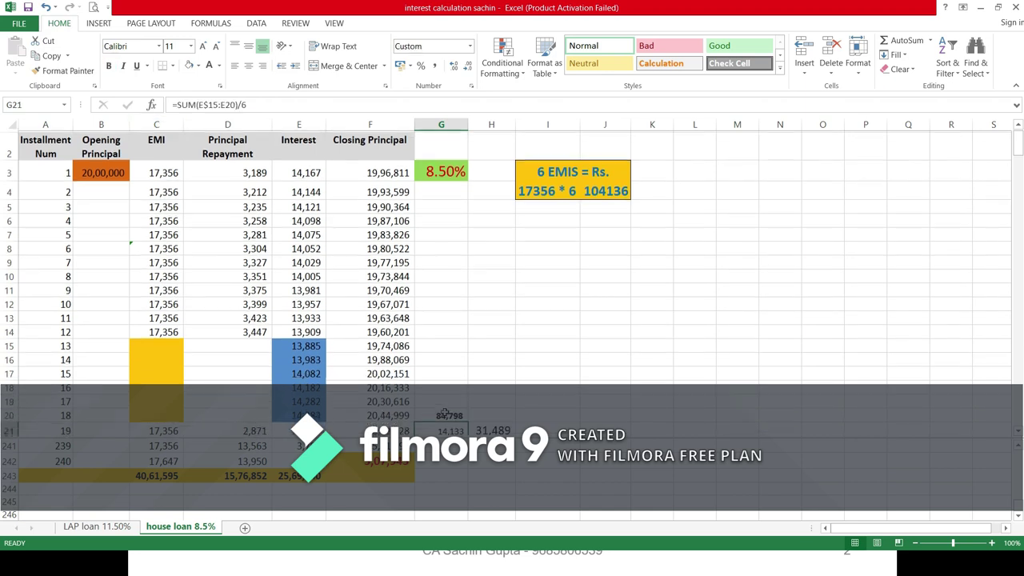
key(Down)
key(Down)
key(Down)
key(Down)
key(Down)
key(Down)
key(Down)
key(Down)
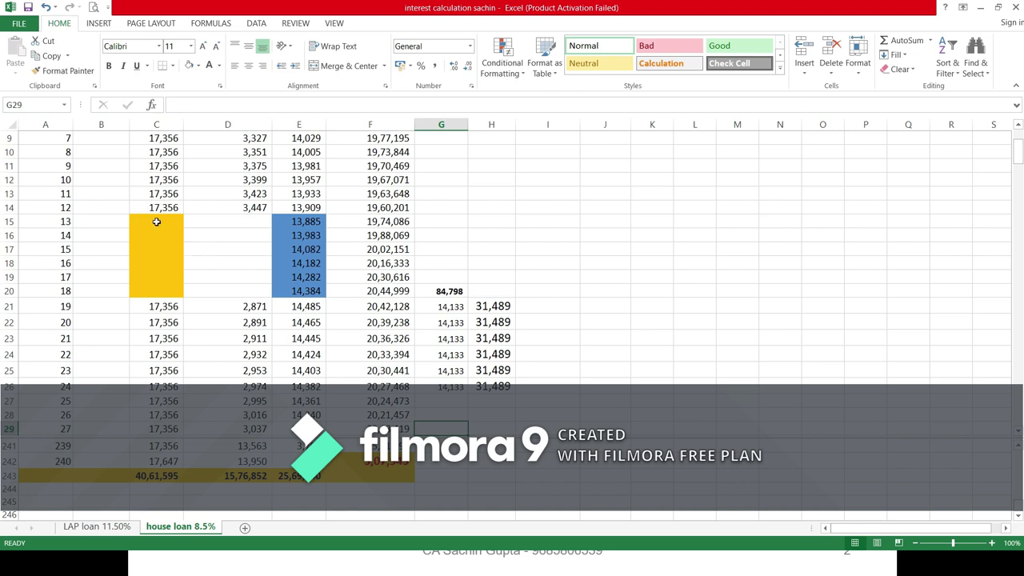
Examine the averaged interest in G21:G26 and the combined repayments in column H for installments 19 to 24
click(450, 306)
key(Down)
key(Down)
key(Down)
key(Down)
key(Down)
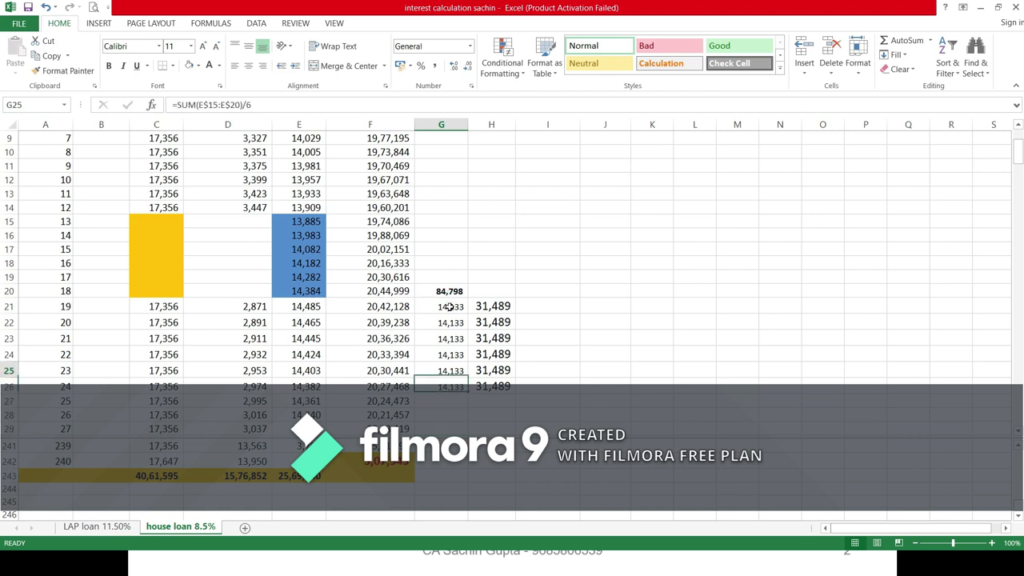
key(Up)
key(Up)
key(Up)
key(Up)
key(Up)
key(Up)
key(Down)
key(Right)
key(Down)
key(Down)
key(Down)
key(Down)
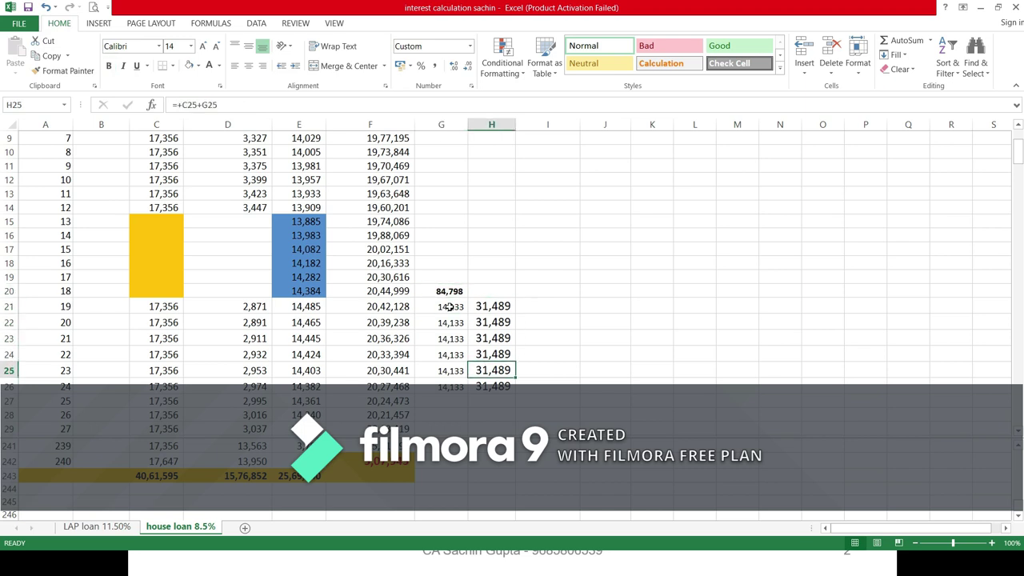
Return to the beginning of the schedule and check the interest rate in G3
key(Up)
key(Up)
key(Up)
key(Up)
key(Up)
key(Up)
key(Up)
key(Up)
key(Up)
key(Up)
key(Up)
key(Up)
key(Up)
key(Up)
key(Up)
key(Up)
key(Up)
key(Up)
key(Up)
key(Up)
key(Up)
key(Up)
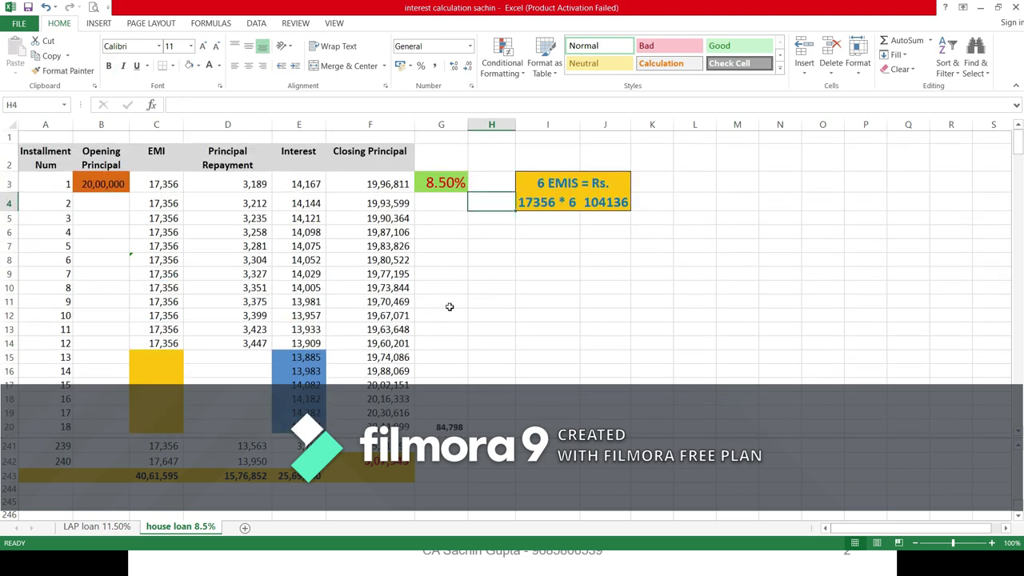
key(Left)
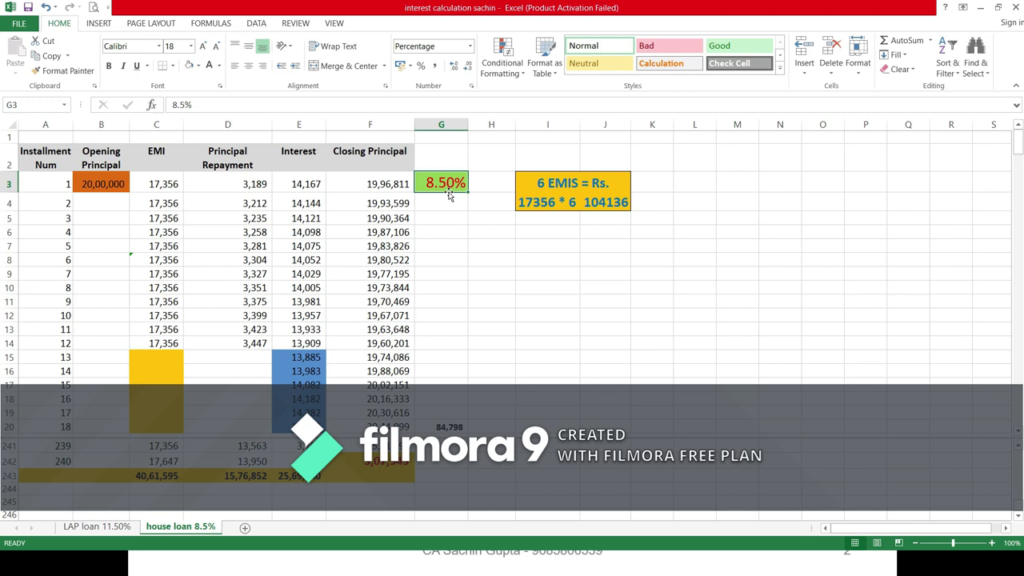
Switch to the LAP loan 11.50% sheet and check its schedule down to installment 120
click(92, 527)
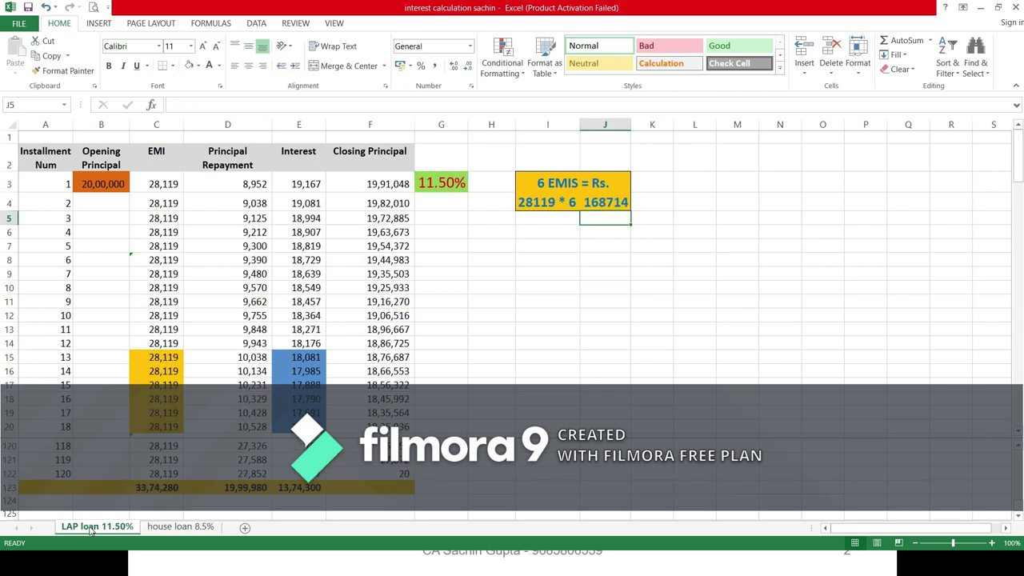
click(111, 186)
key(Down)
key(Down)
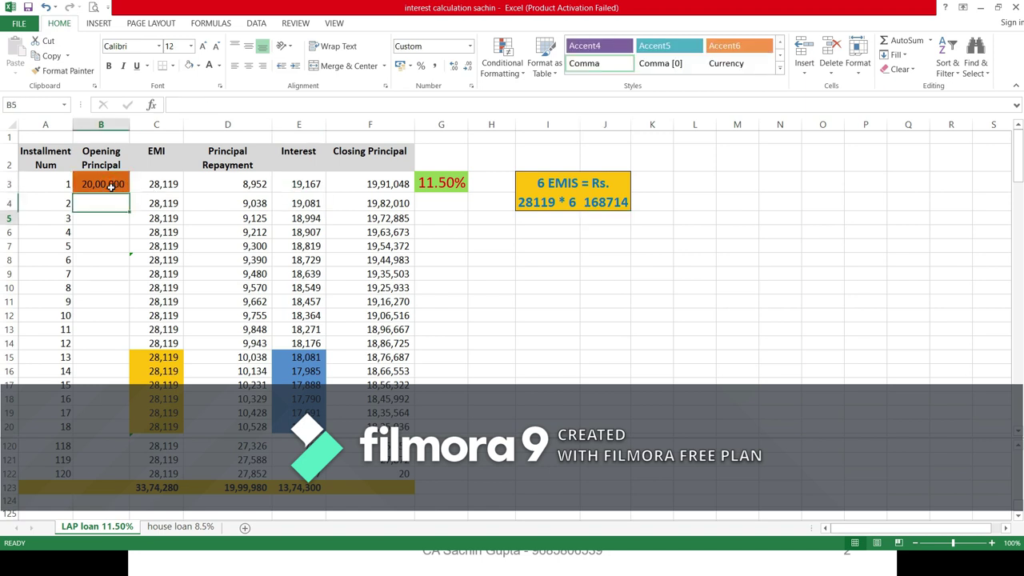
key(Left)
key(ctrl+Down)
key(Down)
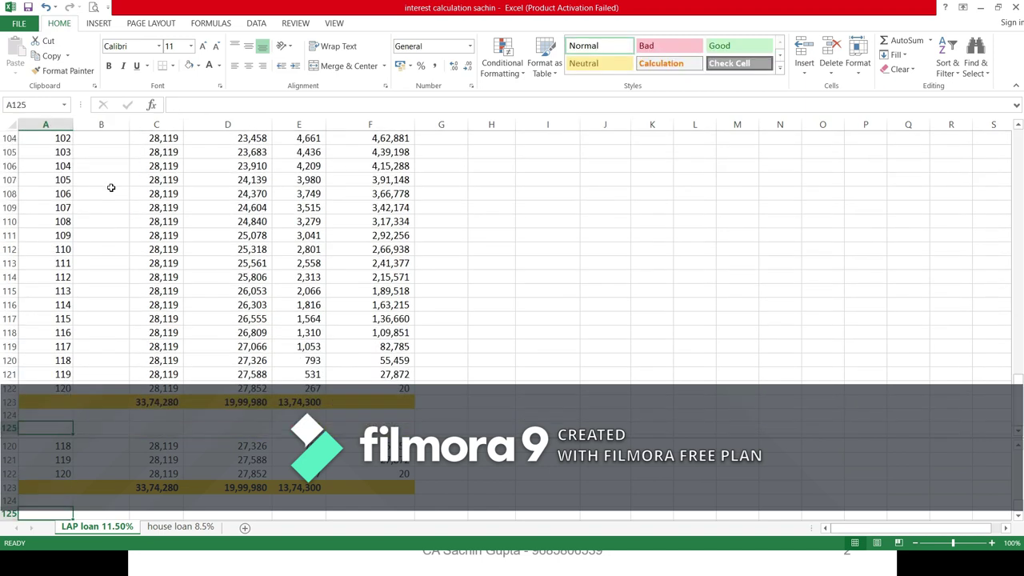
key(Up)
key(ctrl+Up)
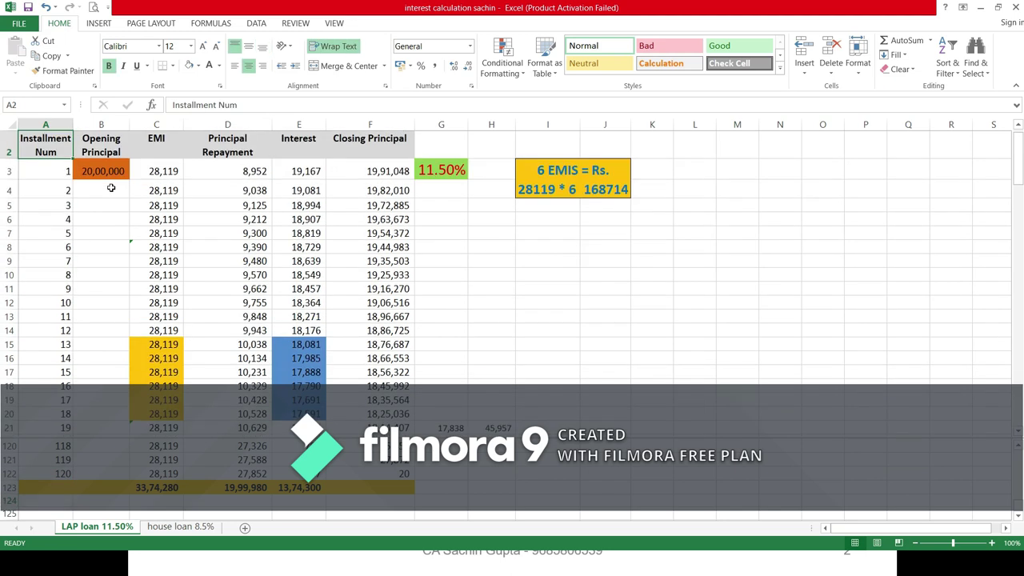
Inspect the opening principal in B3 and the EMI in C3 of the LAP loan
key(Down)
key(Right)
key(Right)
key(Left)
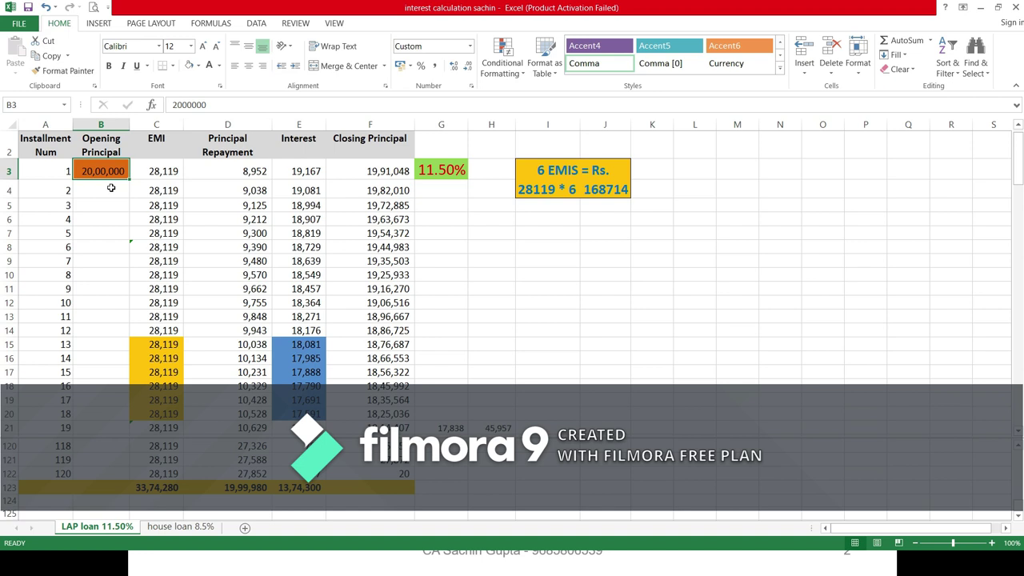
key(Right)
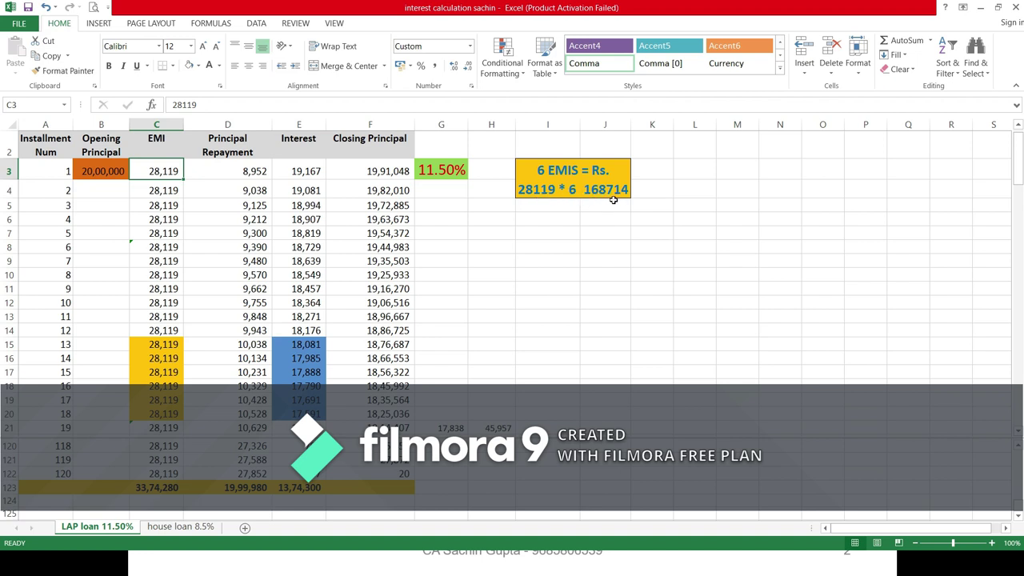
Clear the EMI cells for installments 13 to 18 in C15:C20
click(147, 343)
key(shift+Down)
key(shift+Down)
key(shift+Down)
key(shift+Down)
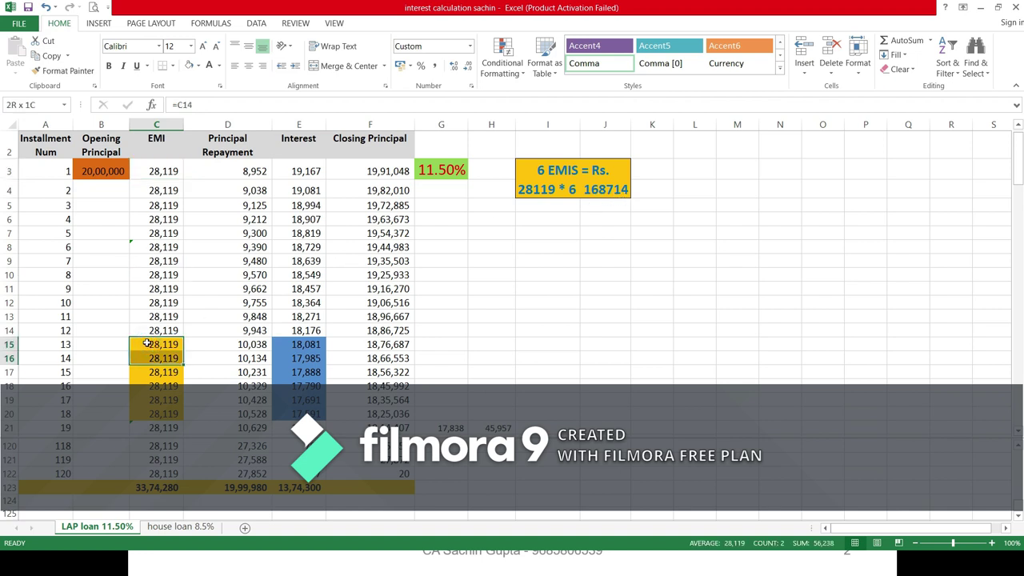
key(shift+Down)
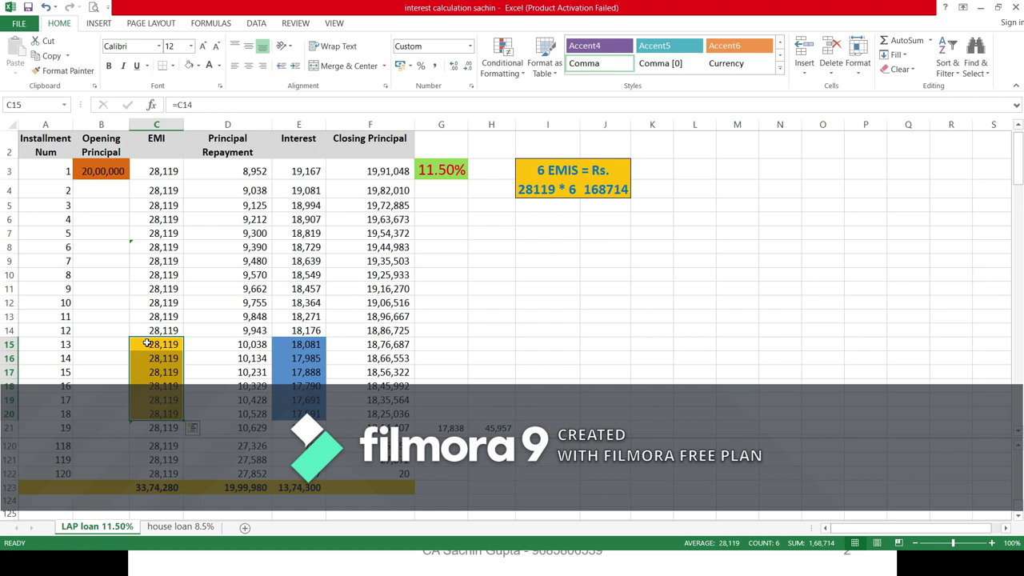
key(Delete)
Clear the principal repayment cells for installments 13 to 18 in D15:D20
key(Right)
key(shift+Down)
key(shift+Down)
key(shift+Down)
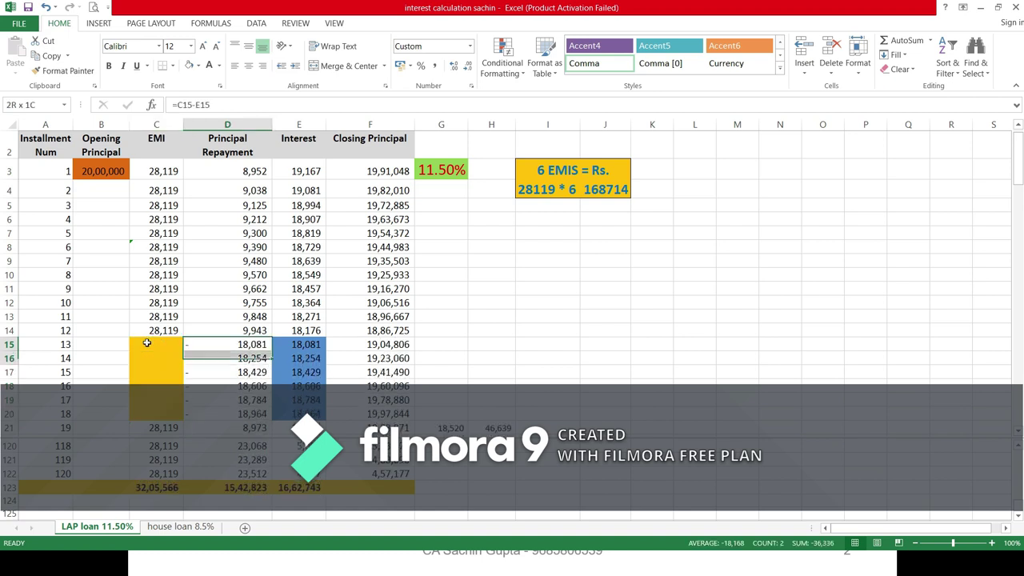
key(shift+Down)
key(shift+Down)
key(Delete)
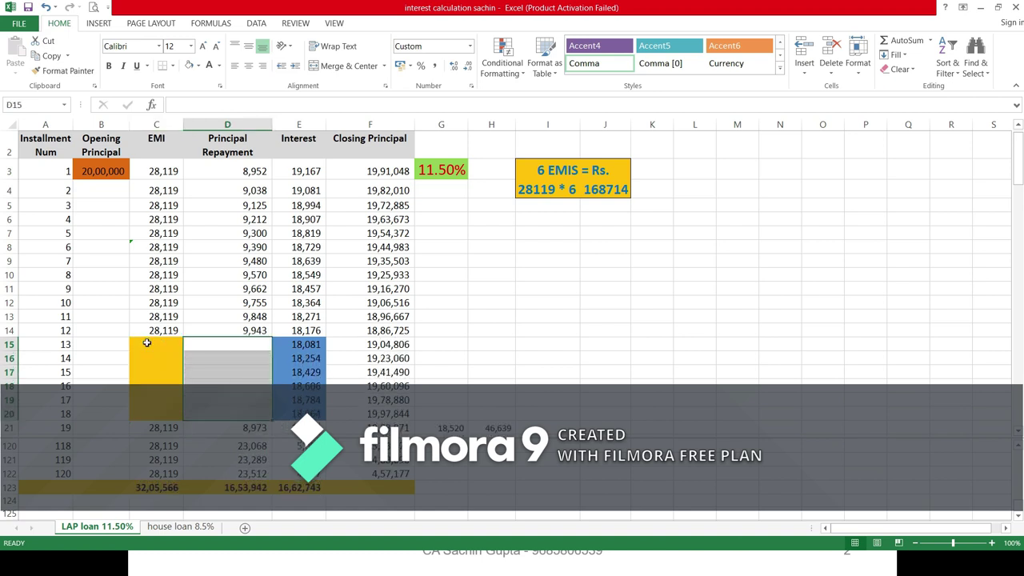
Check the total interest for the skipped installments 13 to 18 in E15:E20
key(Right)
key(shift+Down)
key(shift+Down)
key(shift+Down)
key(shift+Down)
key(shift+Down)
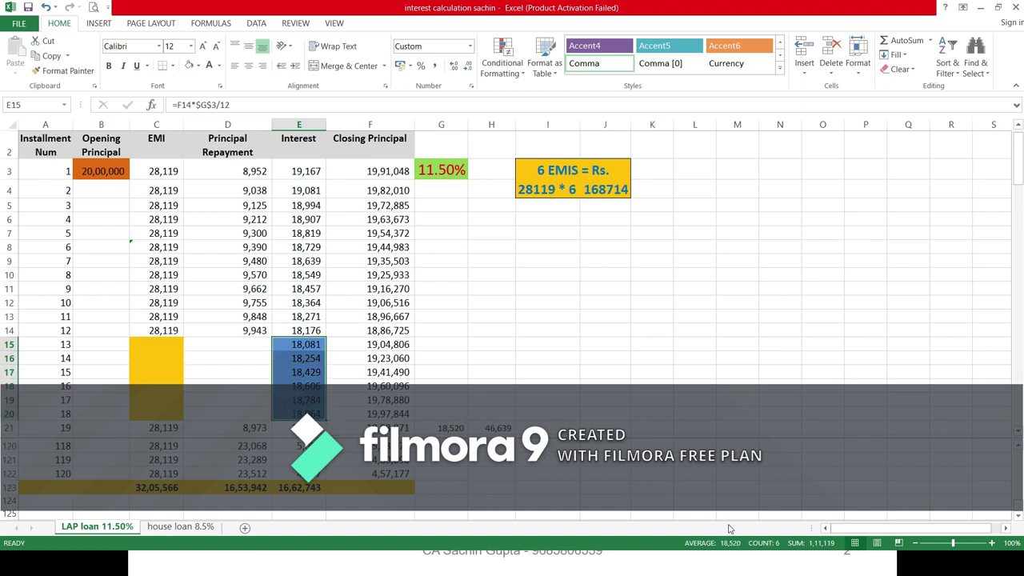
Total the interest of the skipped installments in G20 with the formula =SUM(E15:E20)
click(452, 414)
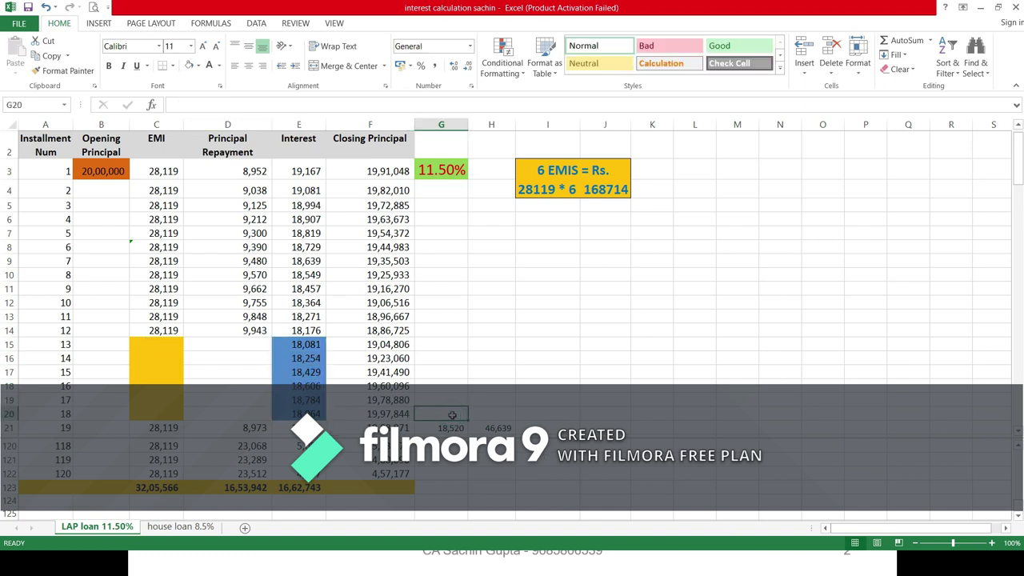
key(Down)
key(Up)
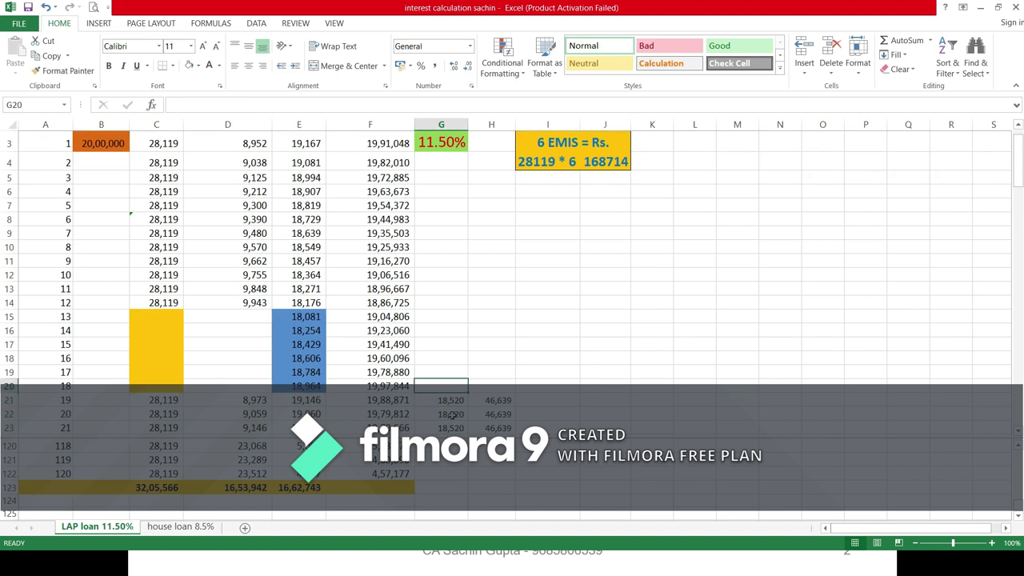
text(=SUM)
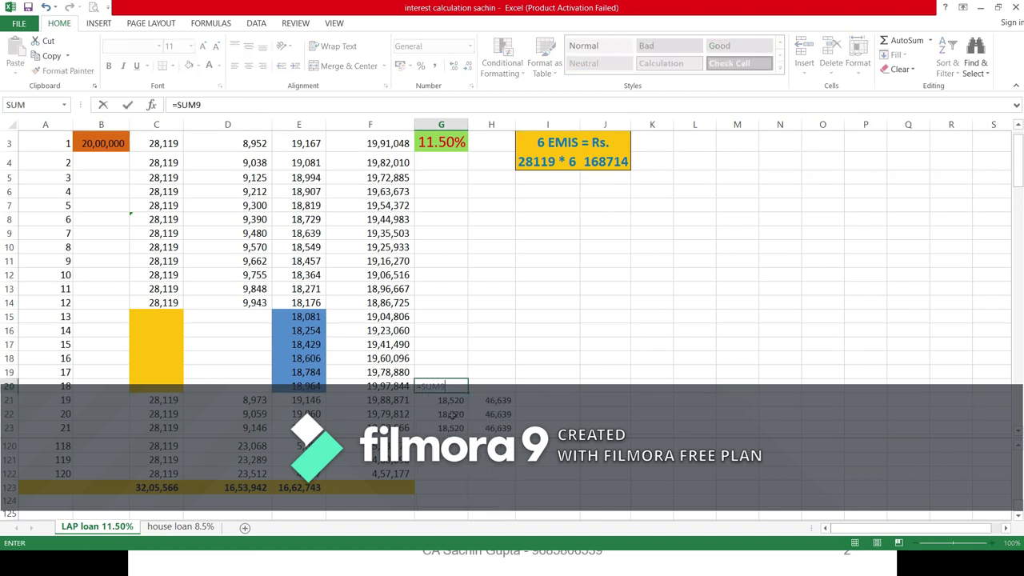
text(()
key(Left)
key(Left)
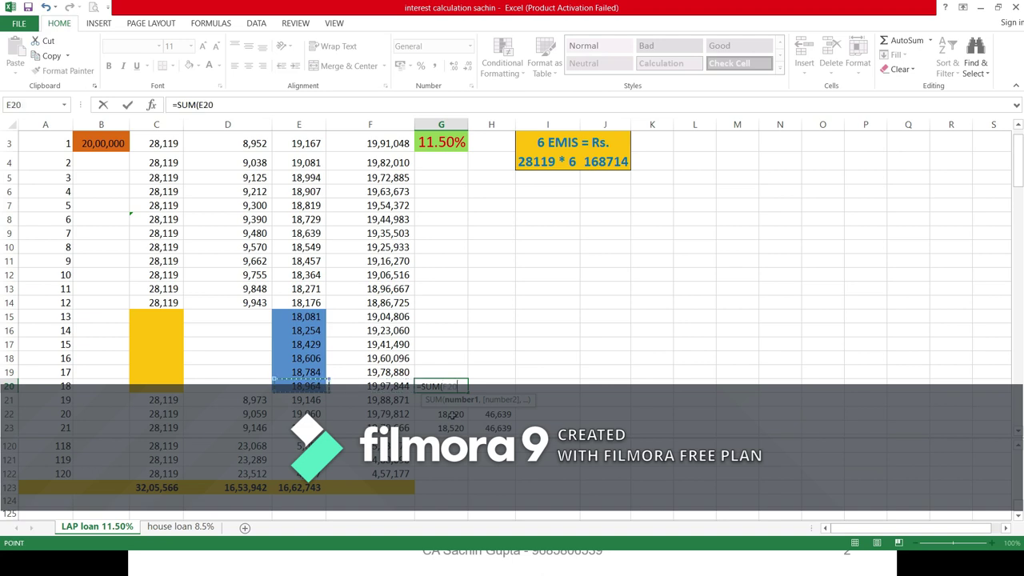
key(shift+Up)
key(shift+Up)
key(shift+Up)
key(shift+Up)
key(shift+Up)
text())
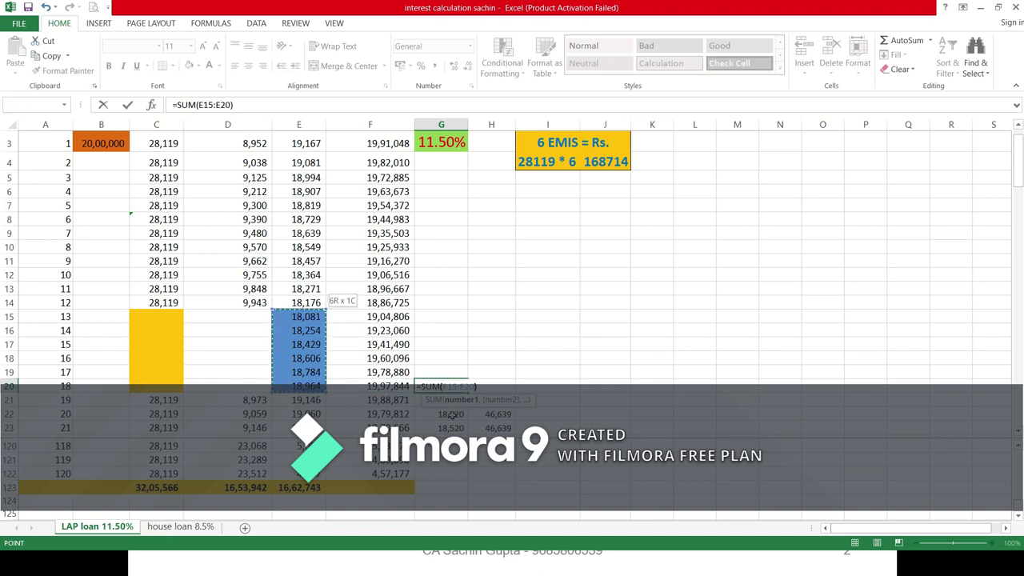
key(Return)
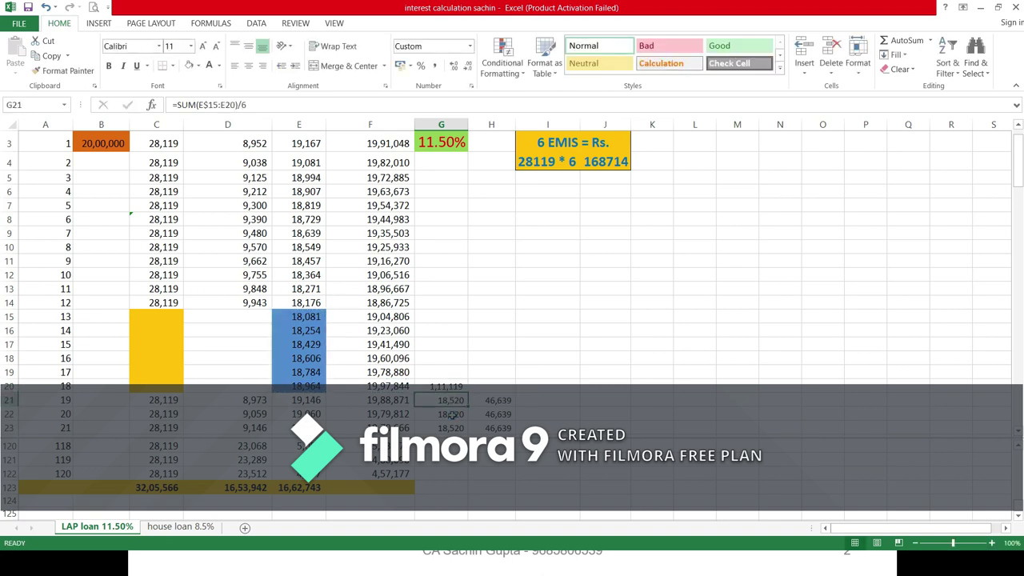
Inspect the six monthly interest shares in G21:G26, the regular EMI in C21 and the combined payment in H21
drag(450, 414, 452, 416)
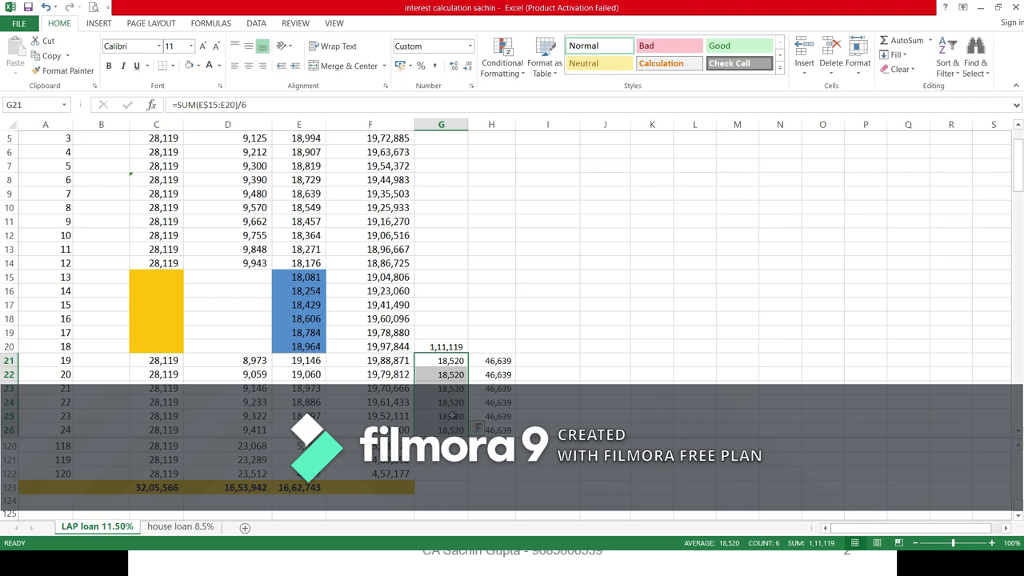
key(Left)
key(Left)
key(Left)
key(Left)
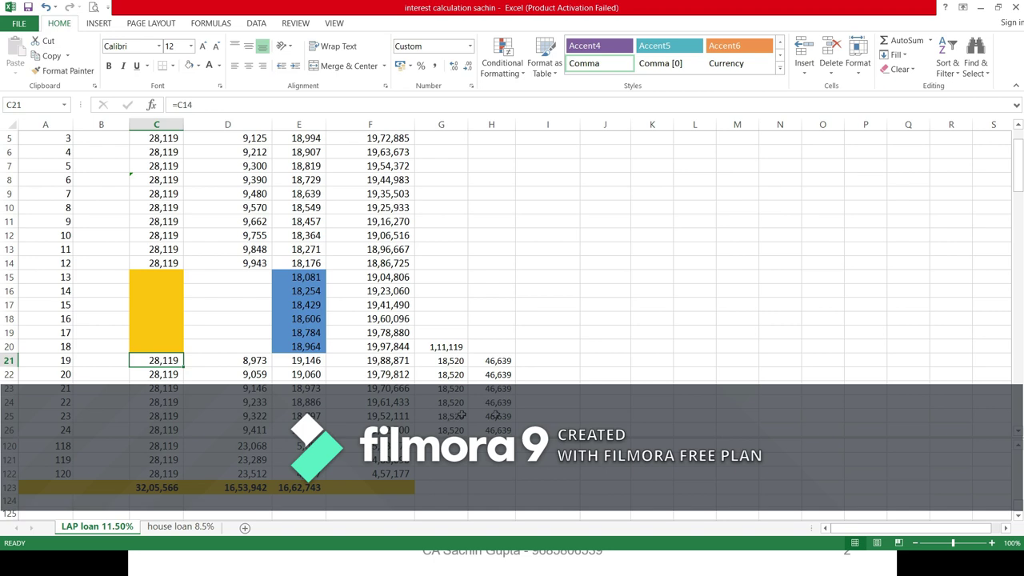
click(448, 360)
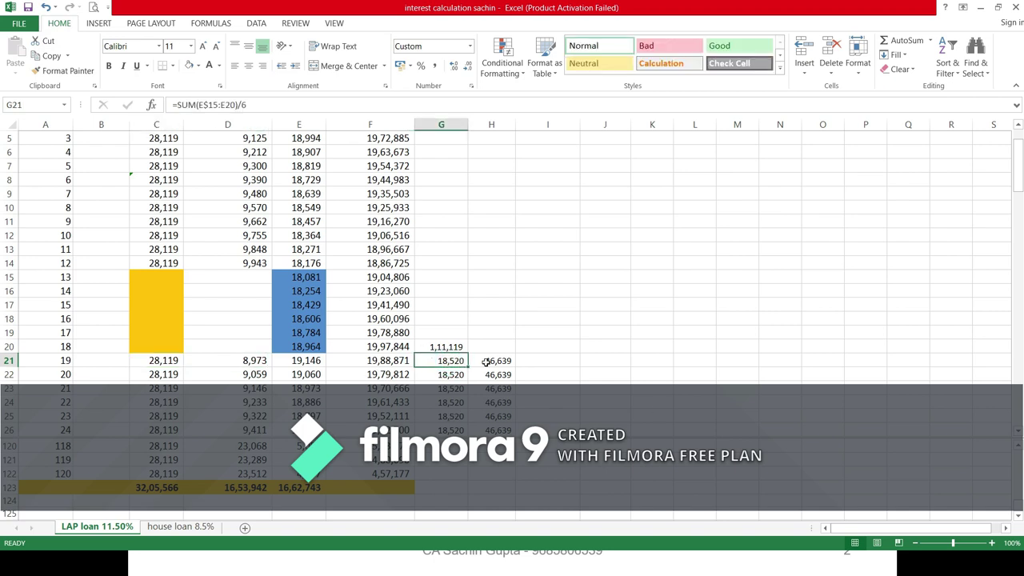
click(489, 362)
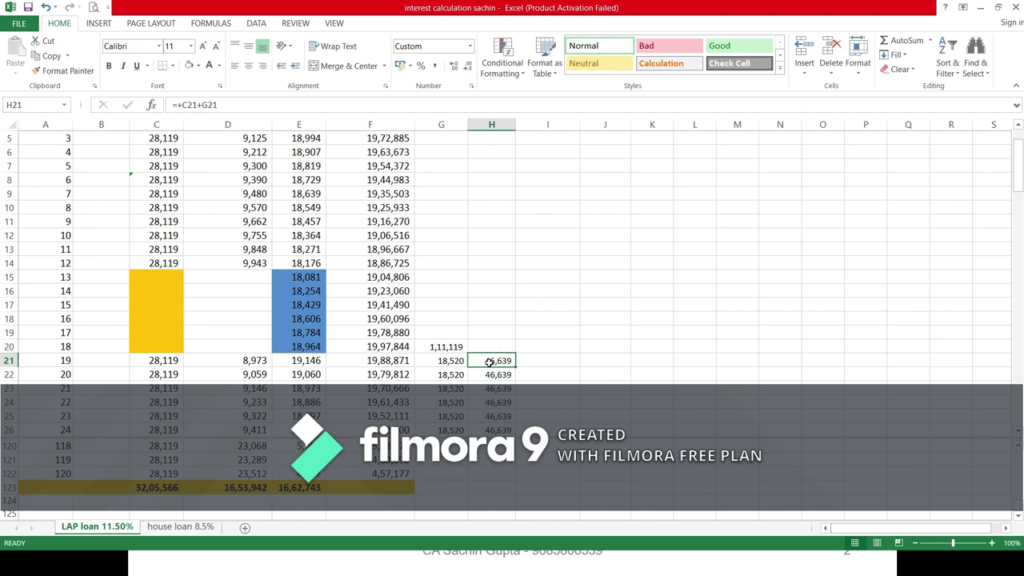
Review the combined payments for installments 19 to 24 in column H and the closing principal in F22
key(Down)
key(Down)
key(Down)
key(Down)
key(Down)
key(Down)
key(Down)
key(Down)
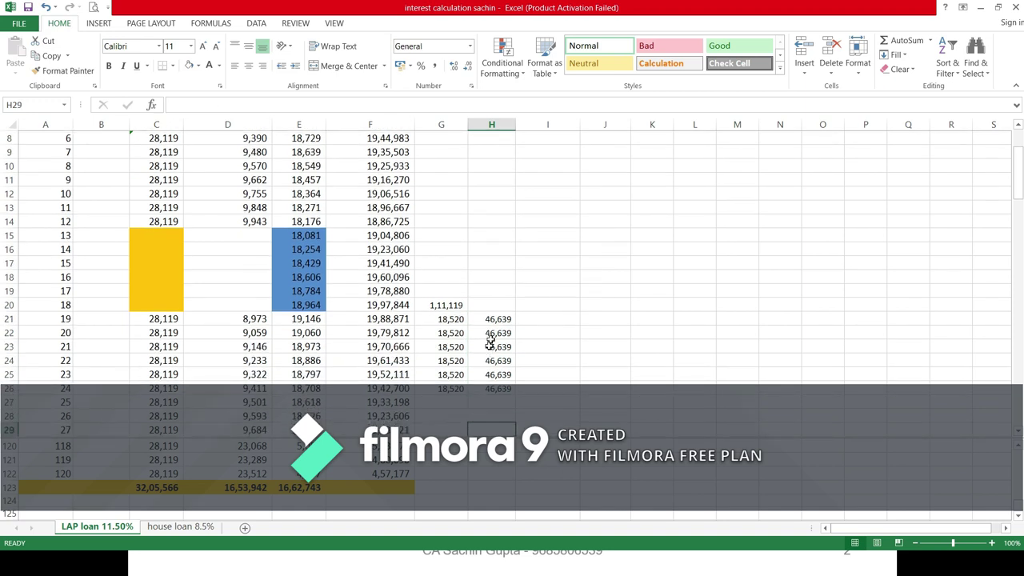
click(496, 318)
key(Down)
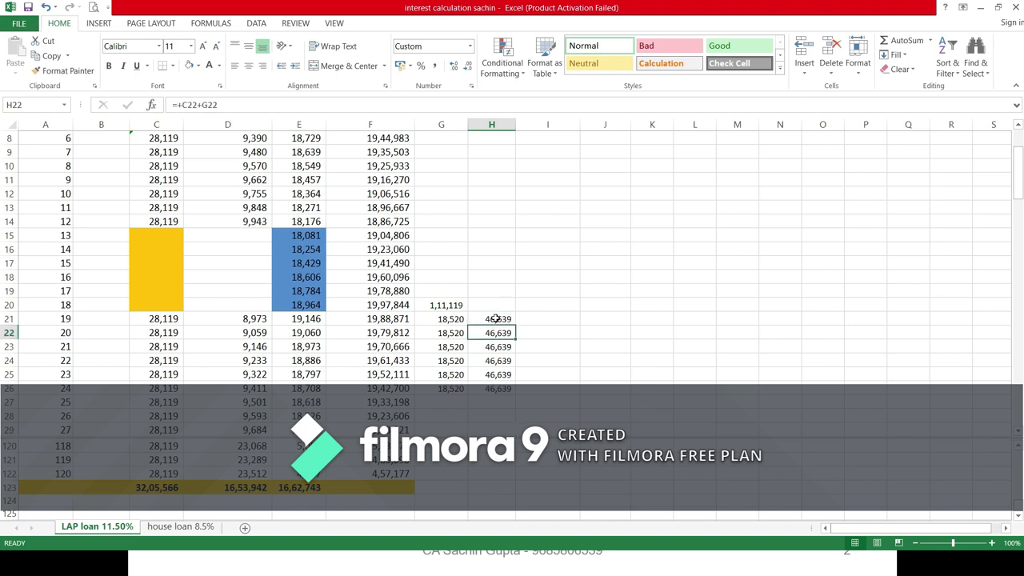
key(Left)
key(Left)
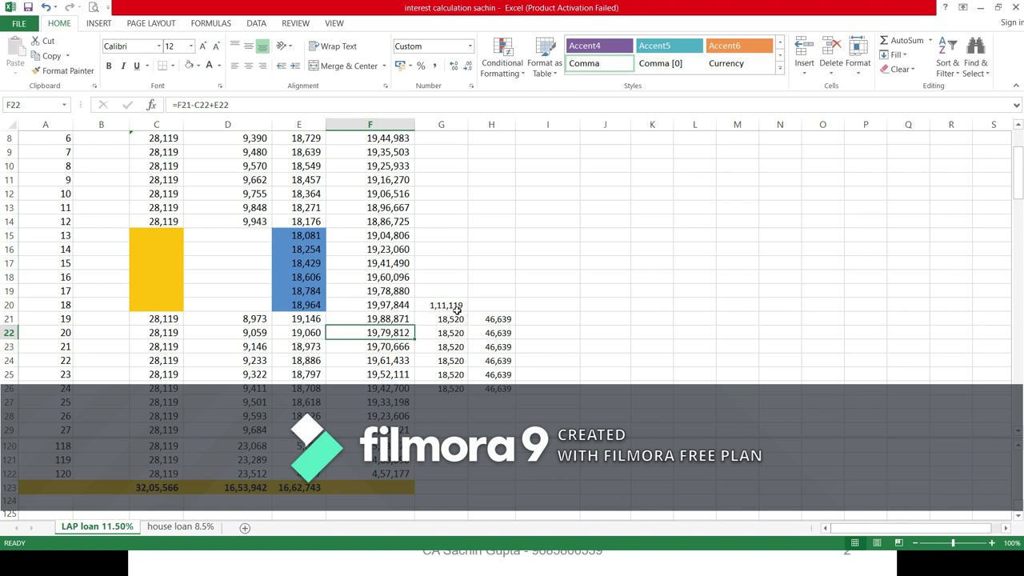
Compare the interest total in G20 with the EMI in C21 and the interest share in G21
click(452, 306)
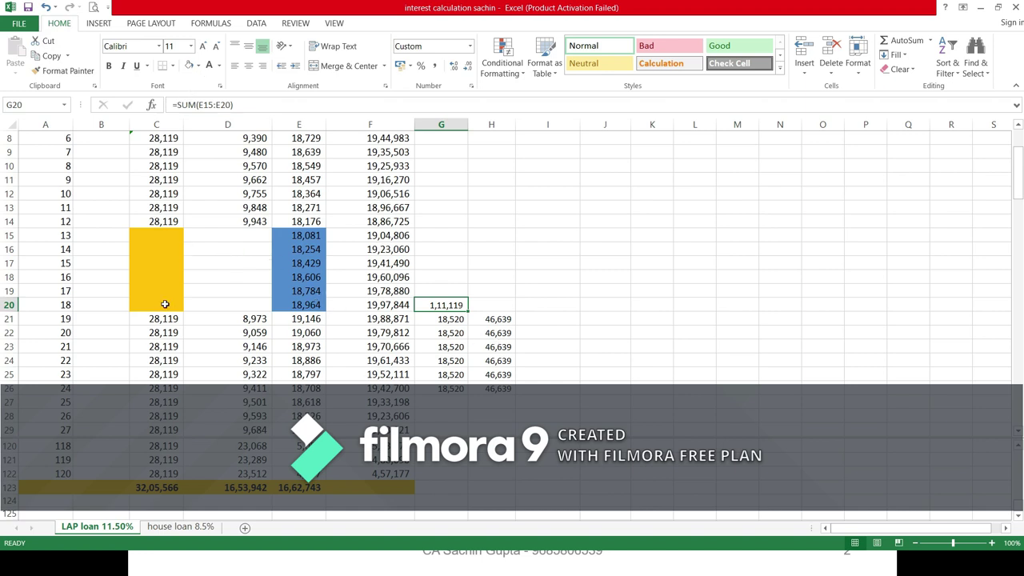
click(164, 319)
click(449, 321)
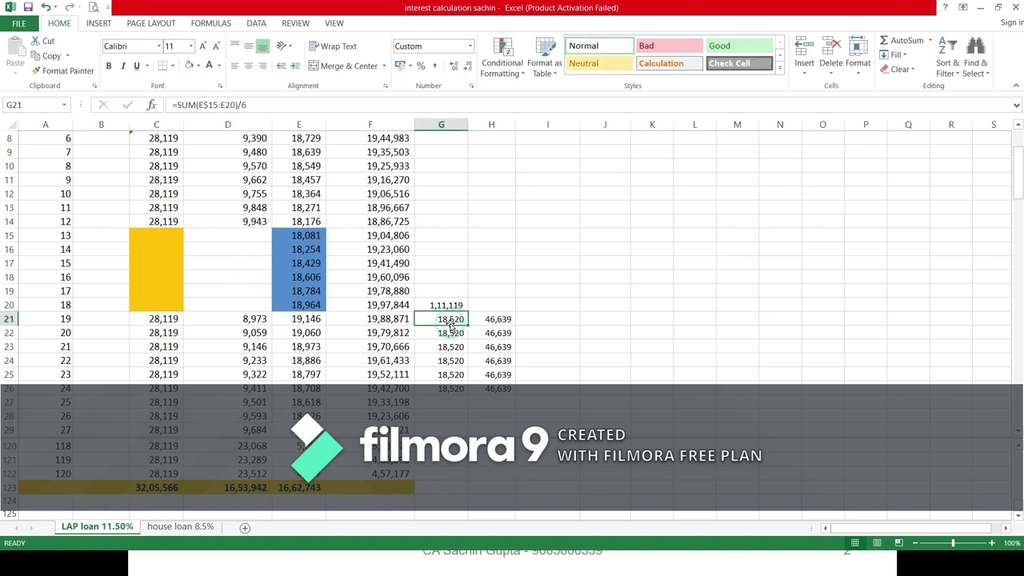
key(Up)
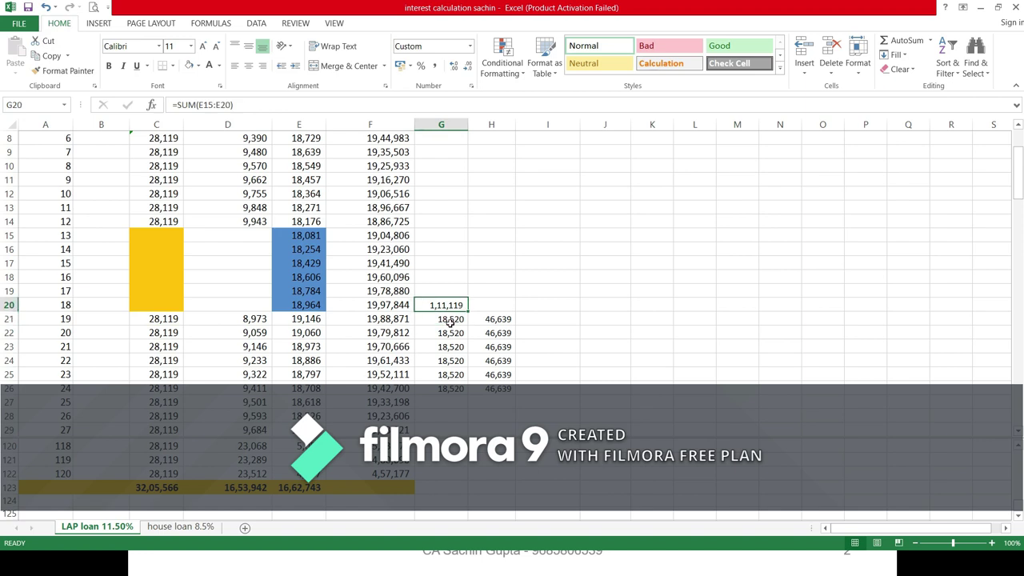
key(ctrl+Up)
key(ctrl+Up)
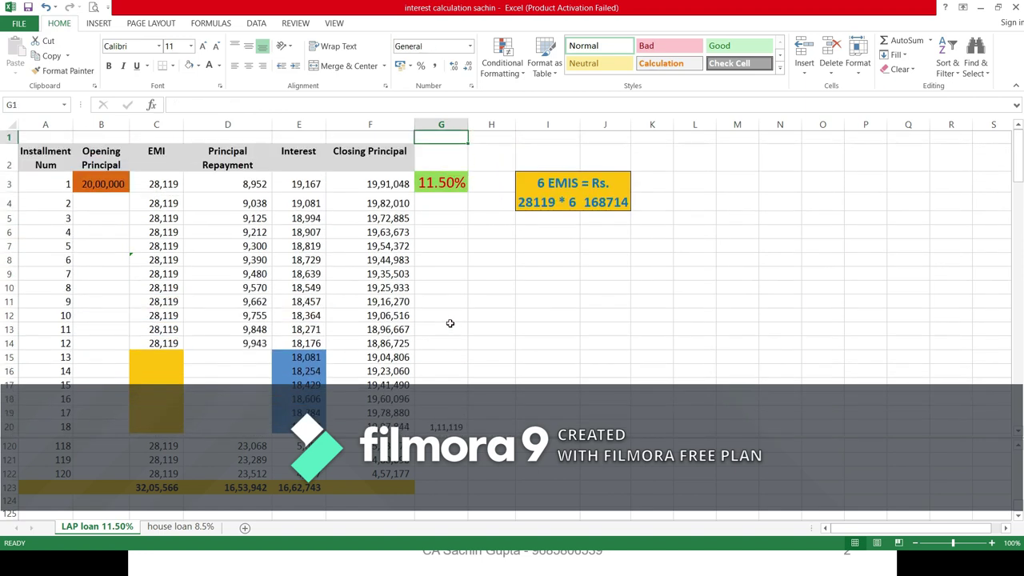
key(Down)
key(Down)
key(Down)
key(Down)
key(Down)
key(Down)
key(Down)
key(Down)
key(Down)
key(Down)
key(Down)
key(Down)
key(Down)
key(Down)
key(Down)
key(Down)
key(Down)
key(Down)
key(Down)
key(Down)
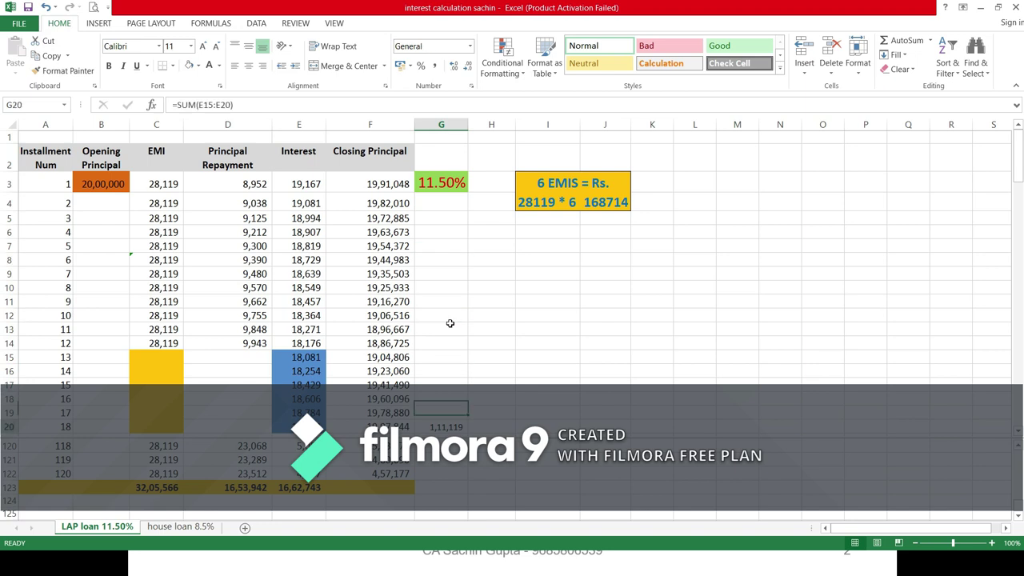
key(Up)
key(Up)
key(Up)
key(Up)
key(Up)
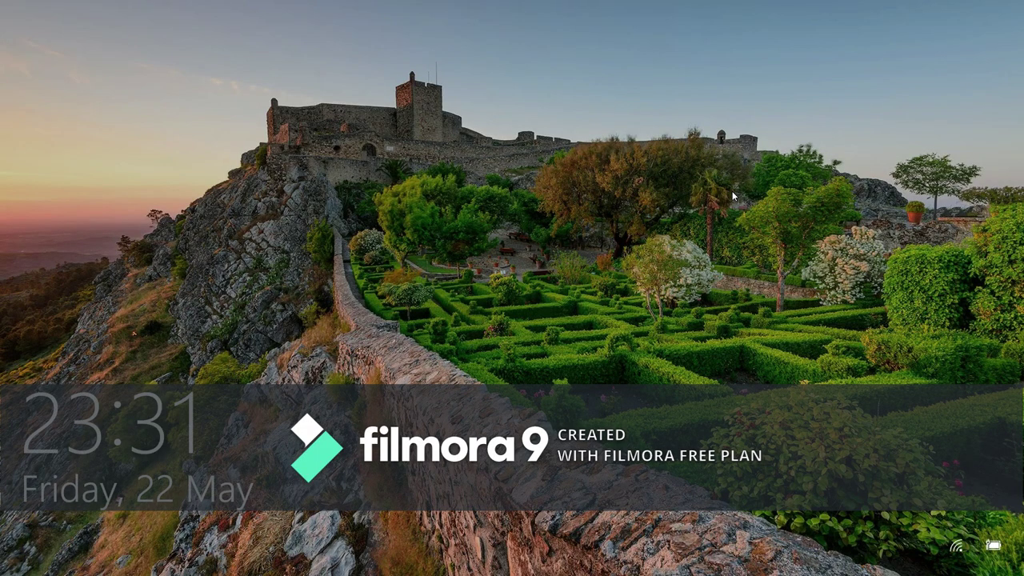
Dismiss the lock screen and switch from Filmora to the MORATORIUM BY RBI slide show in PowerPoint
key(Return)
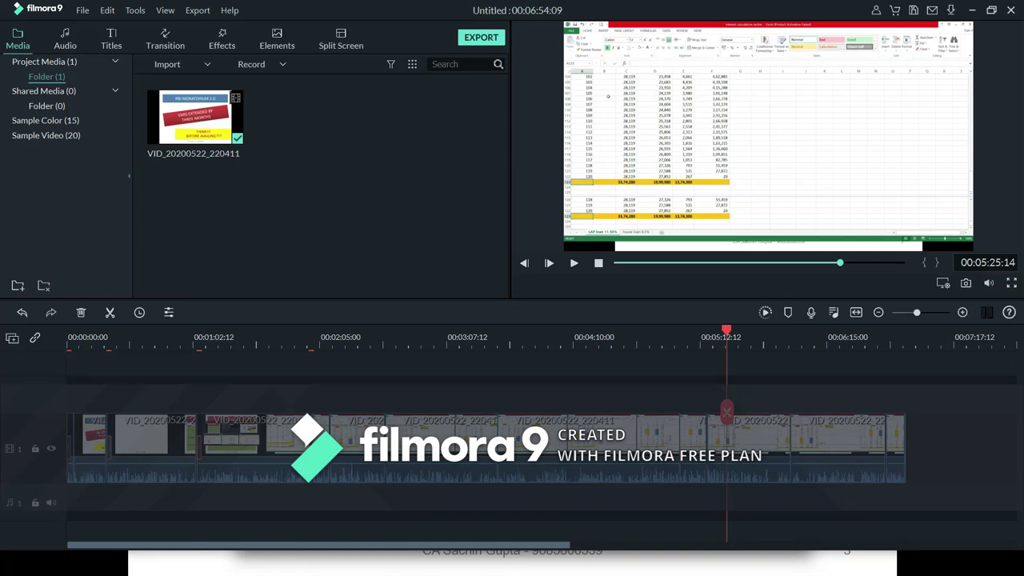
key(alt+Tab)
key(alt+Tab)
key(alt+Tab)
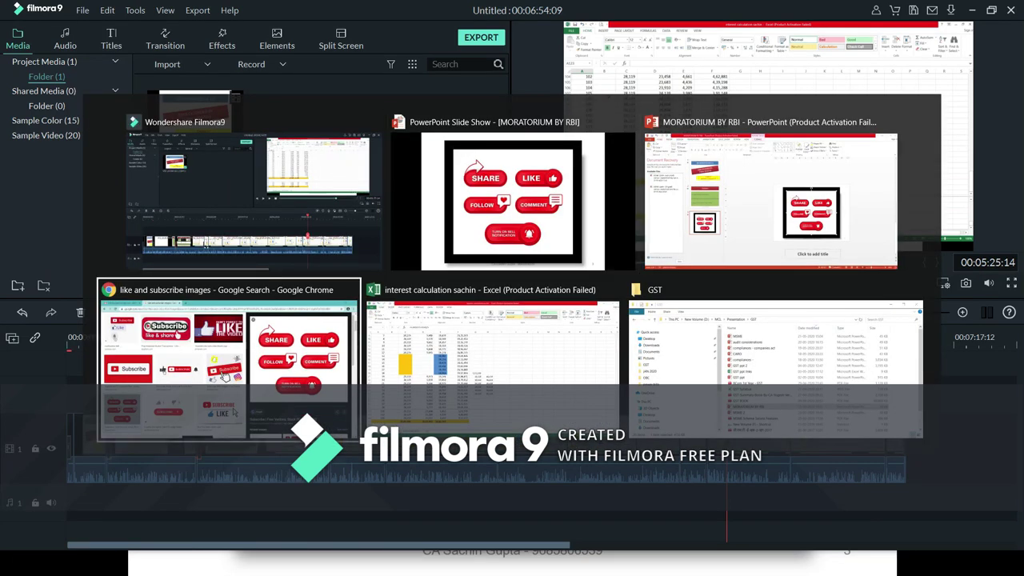
key(alt+Tab)
key(alt+Tab)
key(alt+Tab)
key(alt+Tab)
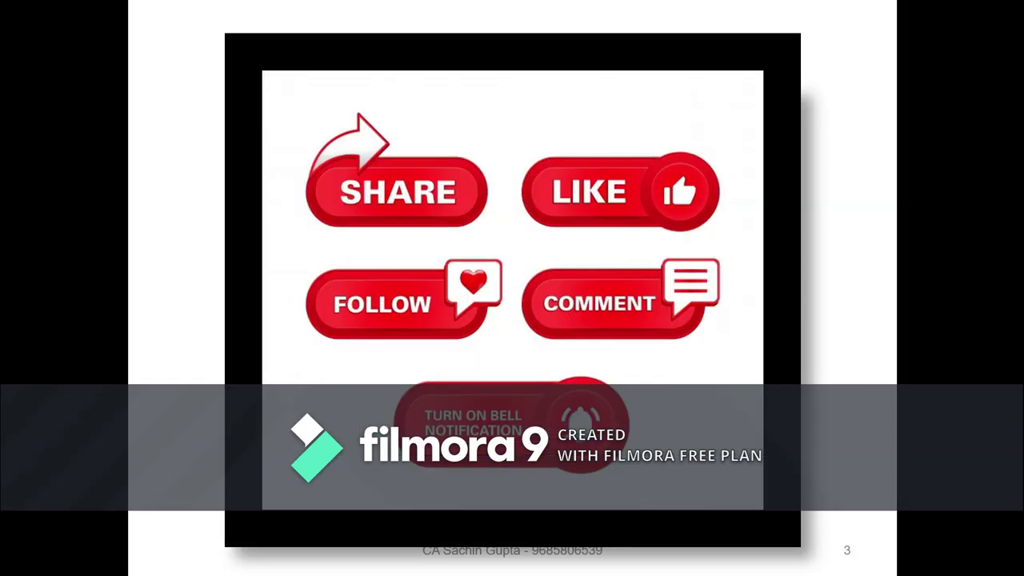
Switch from the PowerPoint slide show back to Wondershare Filmora9
key(alt+Tab)
key(alt+Tab)
key(alt+Tab)
key(alt+Tab)
key(alt+Tab)
key(alt+Tab)
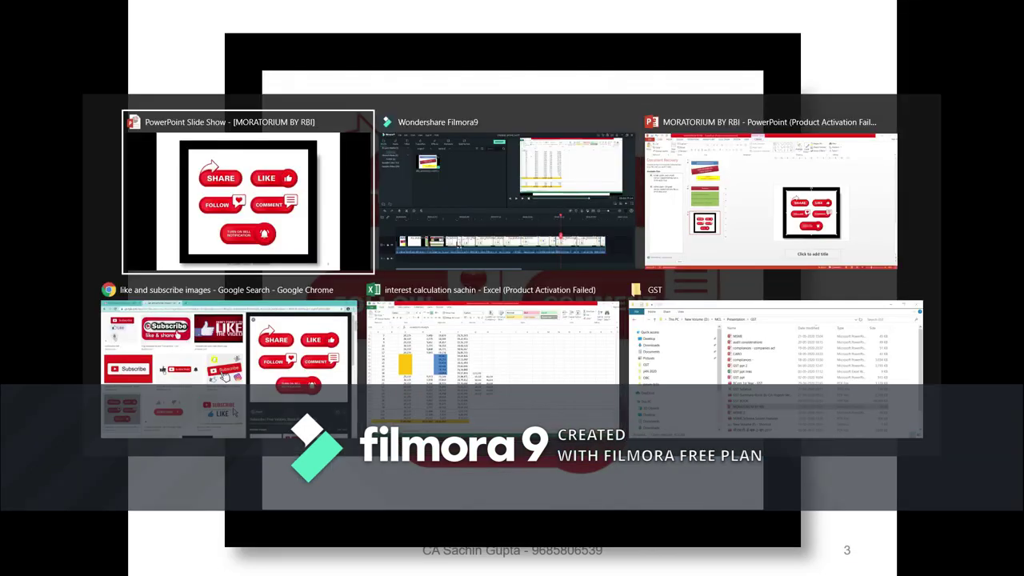
key(alt+Tab)
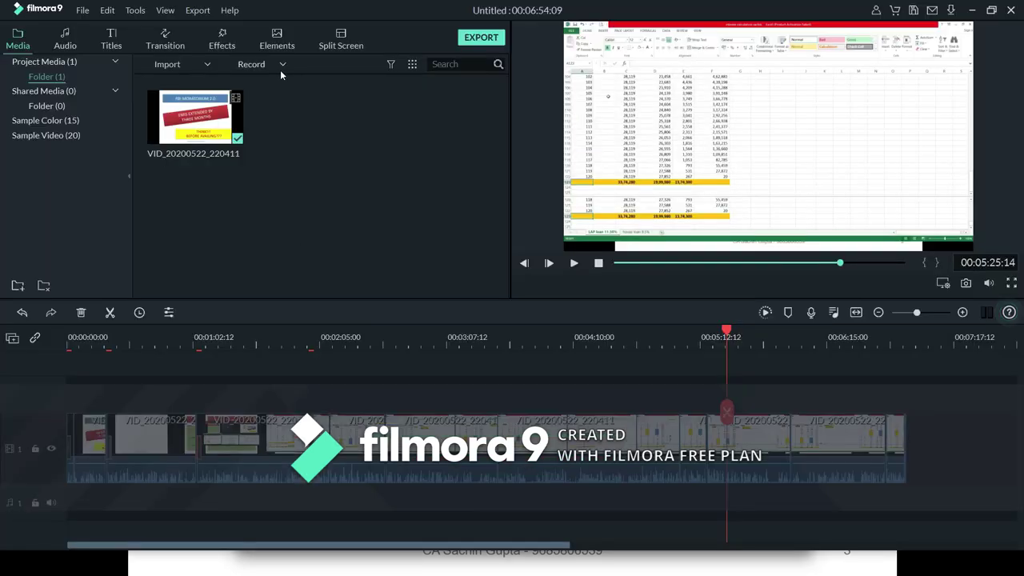
Bring up Filmora's screen recorder and pause the recording
click(280, 69)
click(290, 96)
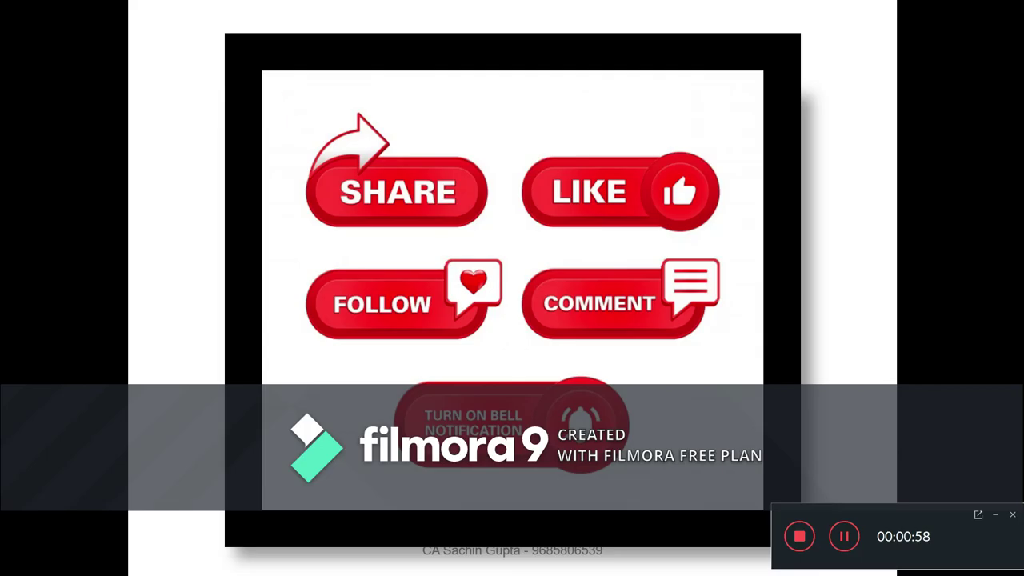
click(843, 538)
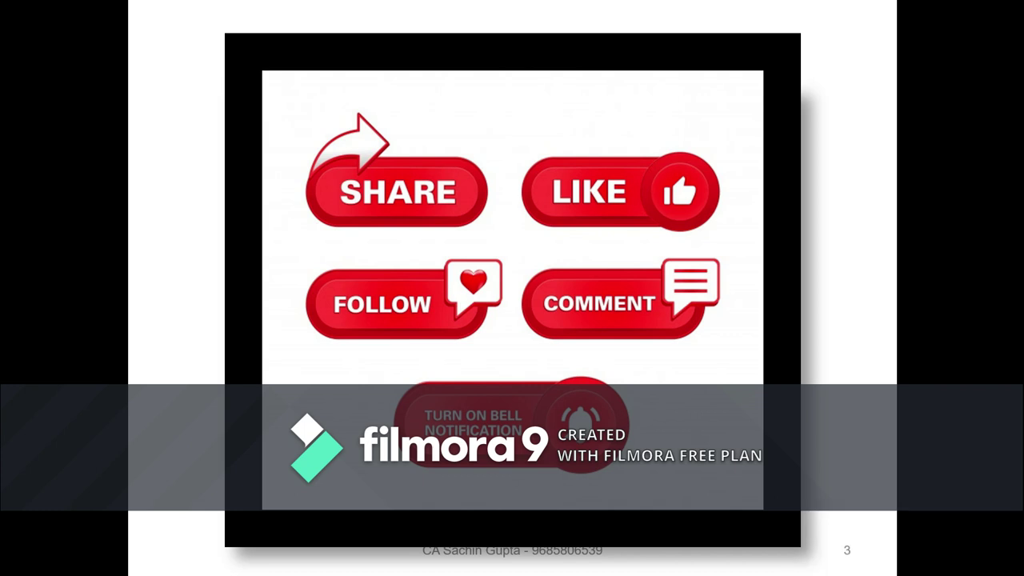